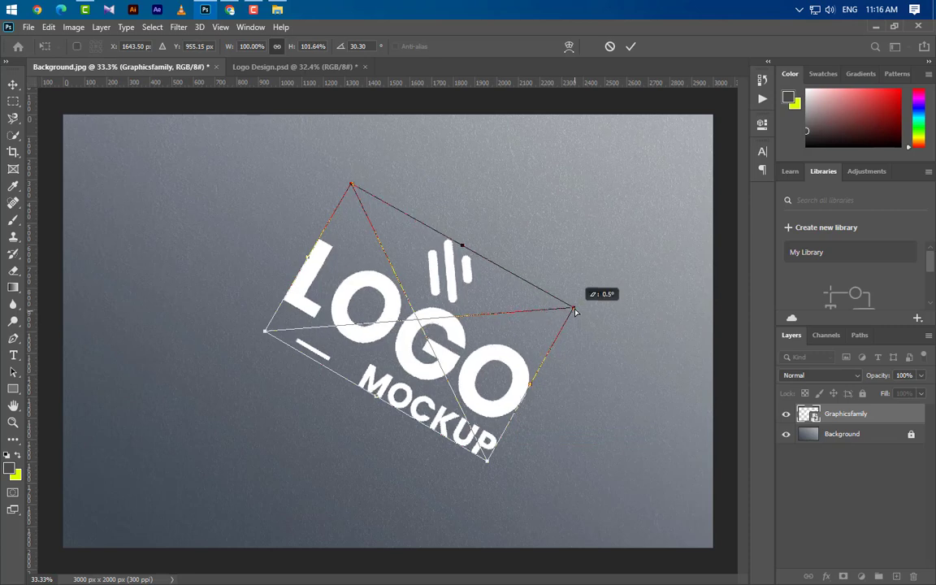
- Distort the tilted logo by adjusting its top, left and bottom corners to fit the perspective, and apply the transformation
left_click_drag(352, 186, 354, 186)
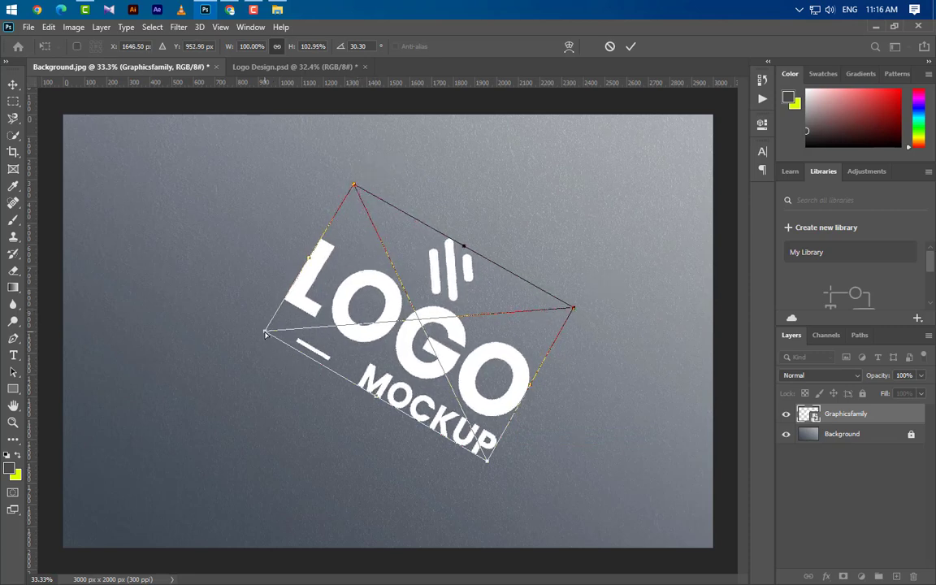
left_click_drag(265, 331, 236, 304)
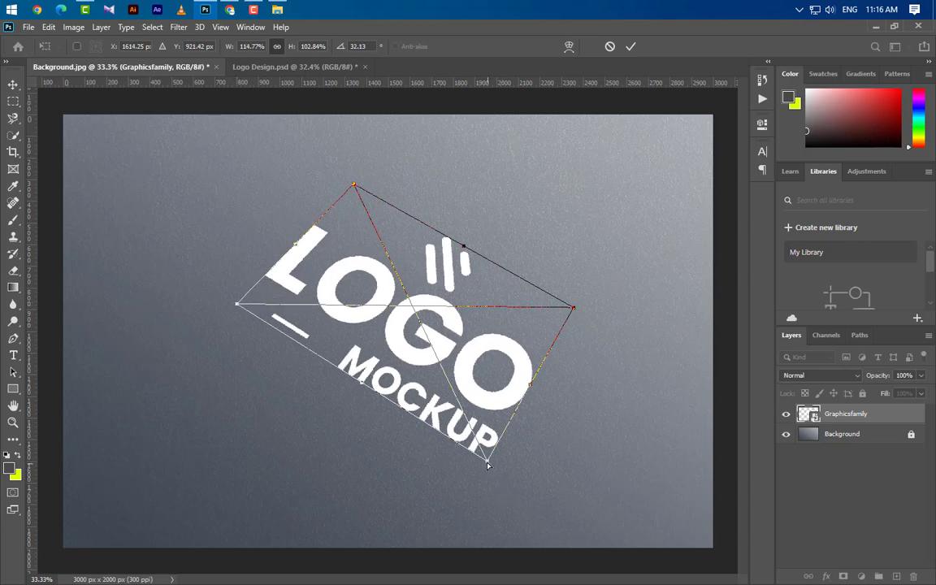
left_click_drag(487, 465, 478, 444)
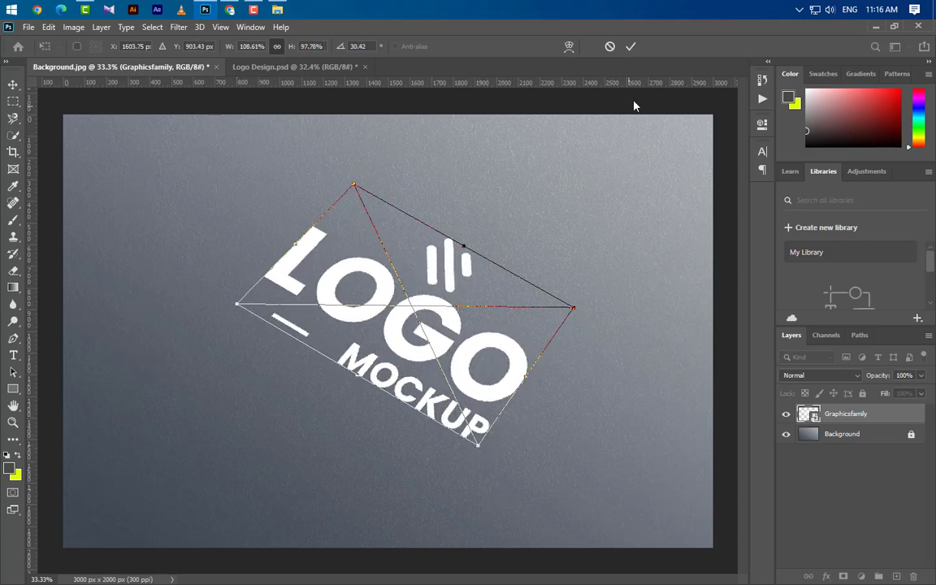
left_click(630, 47)
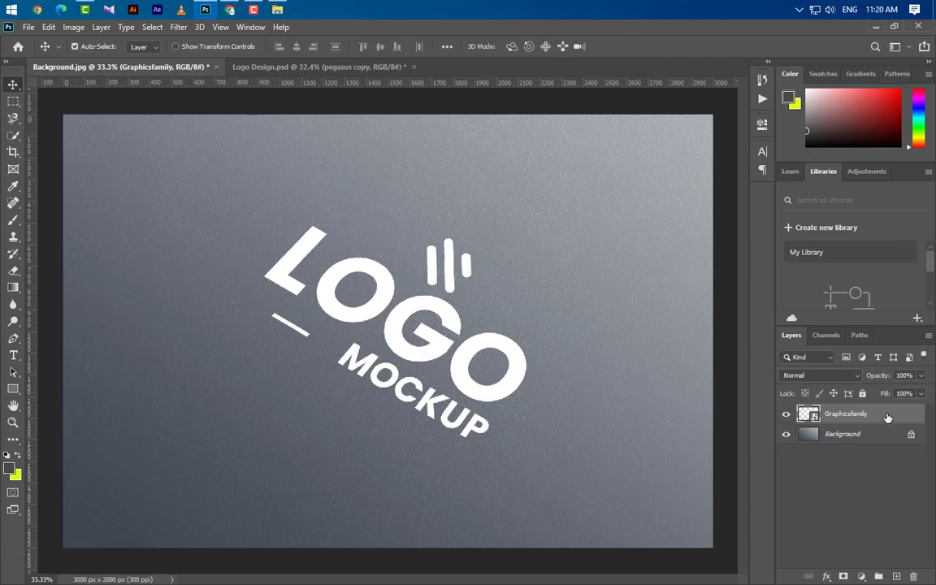
- Duplicate the Graphicsfamily layer, hide the duplicate and make the original layer active
left_click_drag(887, 417, 896, 576)
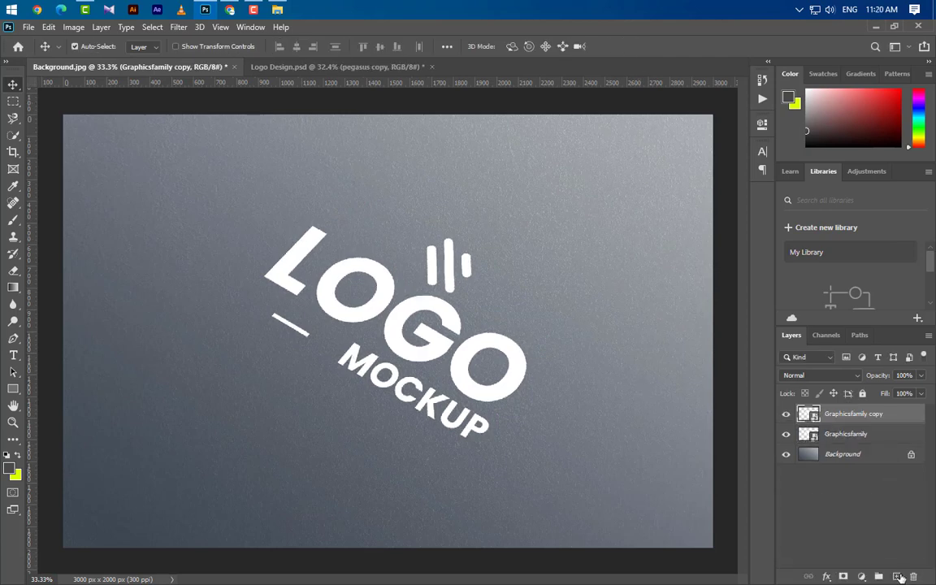
left_click(786, 414)
left_click(878, 436)
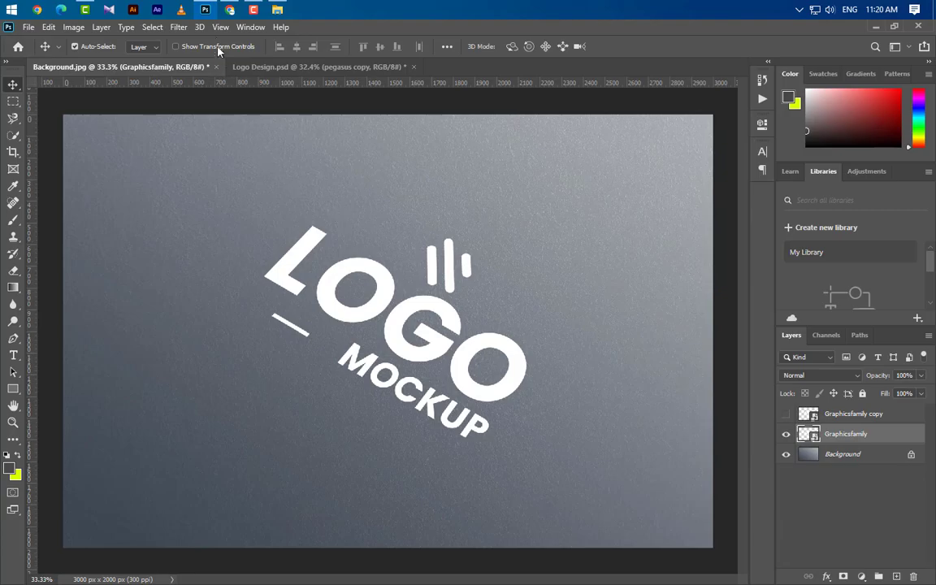
- Place the Light image above the Graphicsfamily layer and clip it to the logo
left_click(277, 10)
left_click_drag(309, 151, 387, 352)
left_click(631, 46)
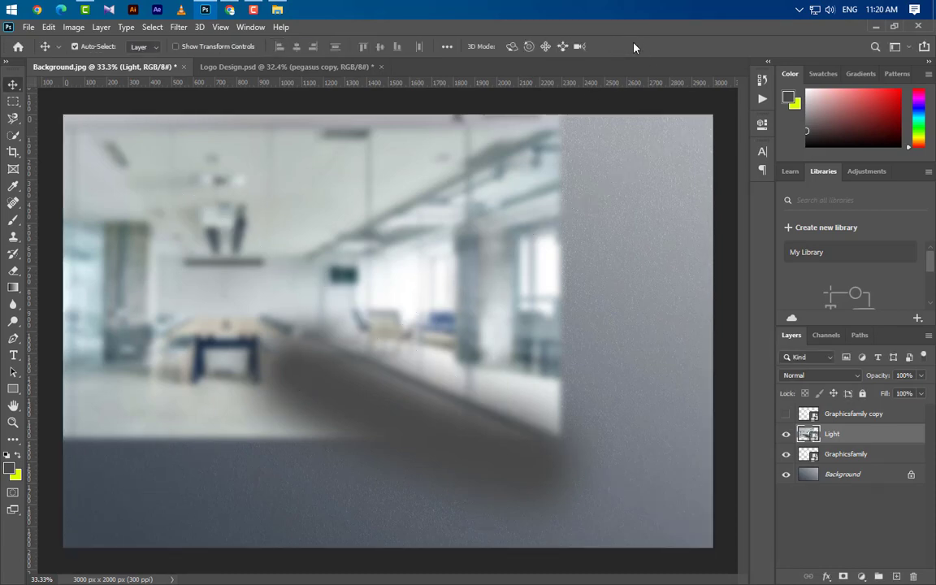
right_click(873, 437)
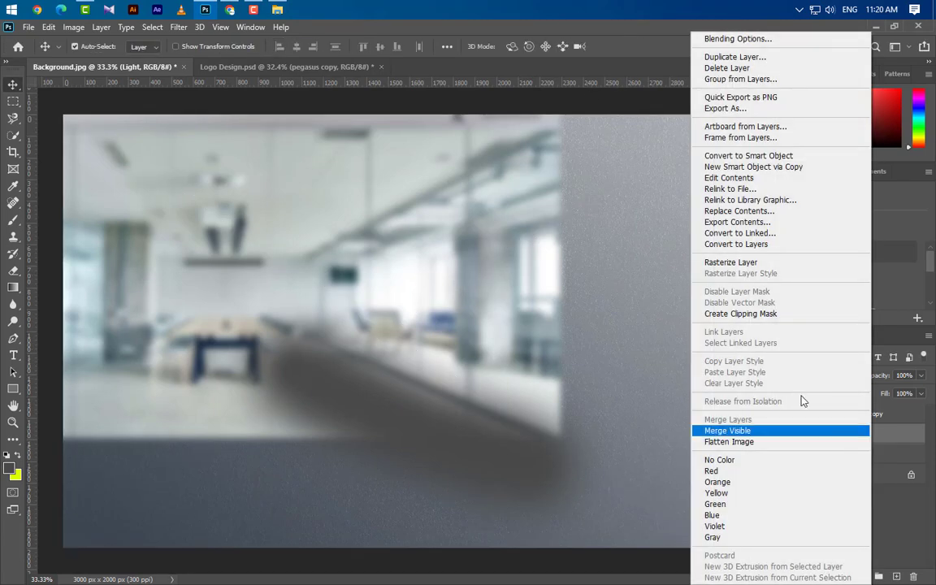
left_click(764, 314)
- Show the Graphicsfamily copy layer and set its fill to 0%
left_click(891, 416)
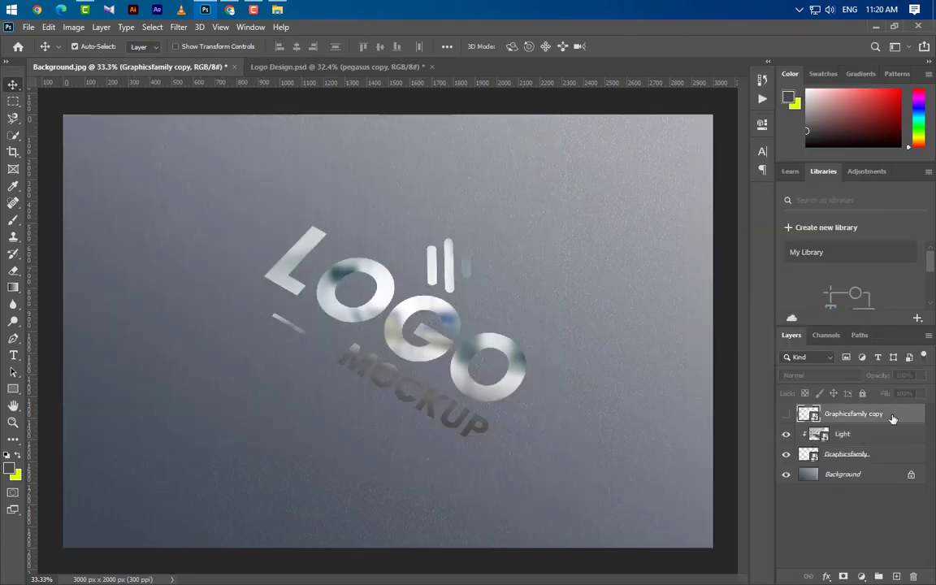
left_click(786, 414)
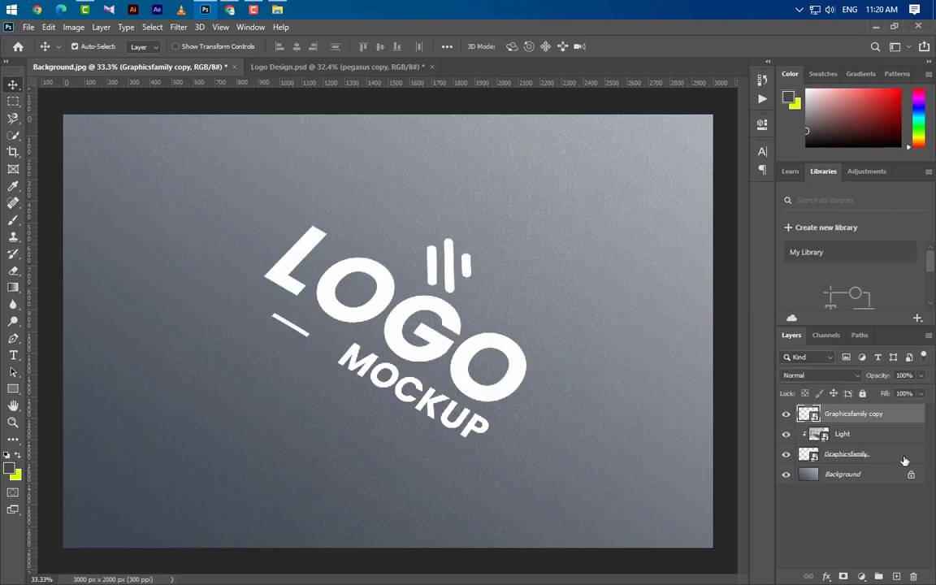
left_click(922, 394)
left_click_drag(921, 412, 855, 411)
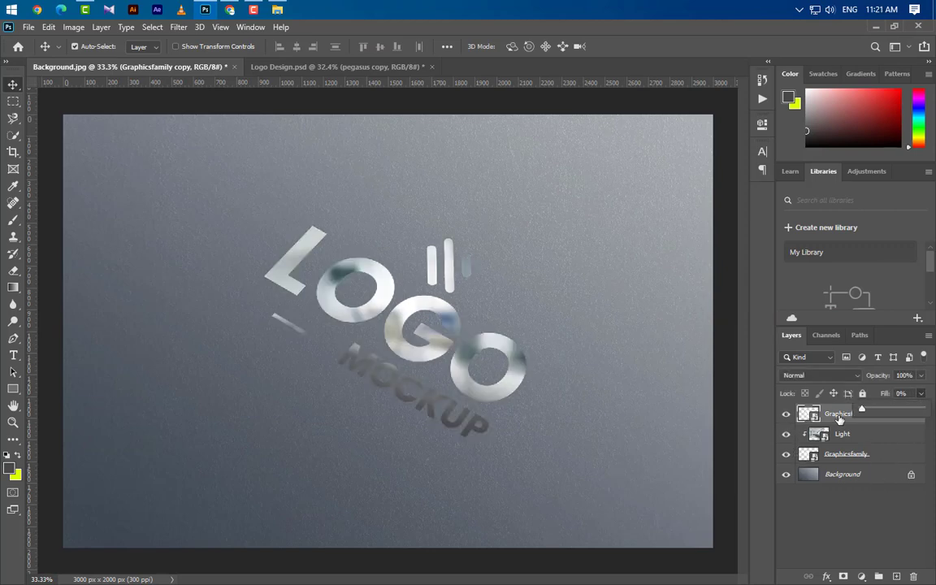
key("Return")
- Add a Bevel & Emboss effect with the Emboss style to the Graphicsfamily copy layer
right_click(902, 416)
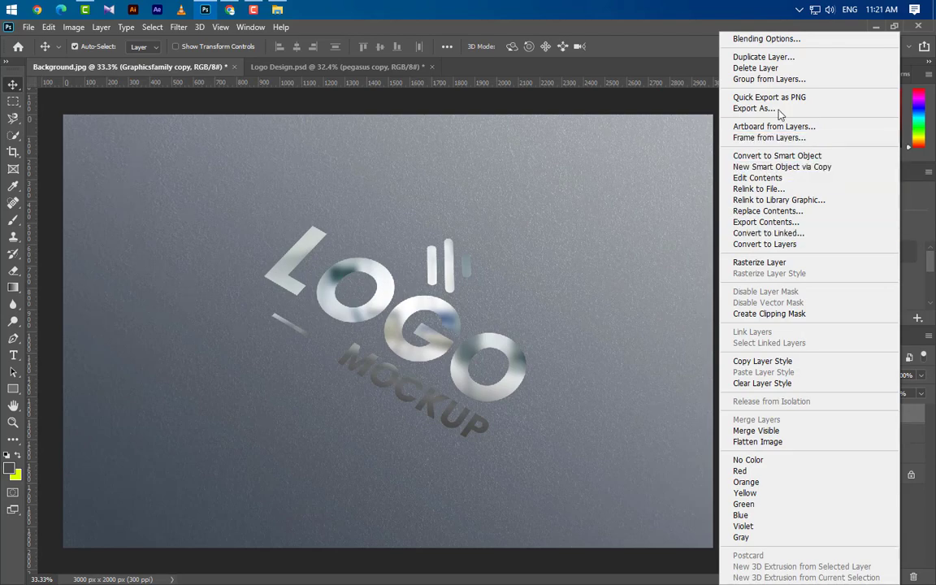
left_click(797, 40)
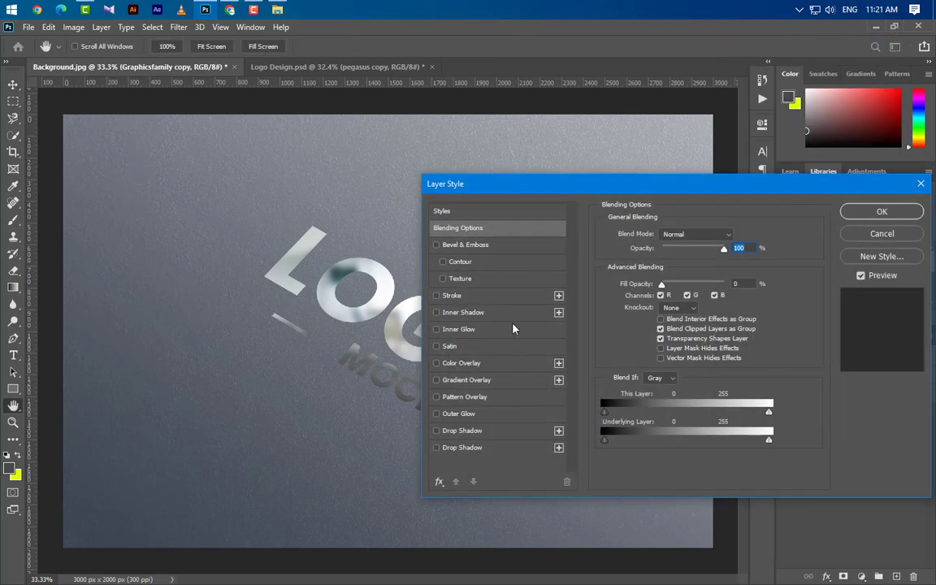
left_click(503, 244)
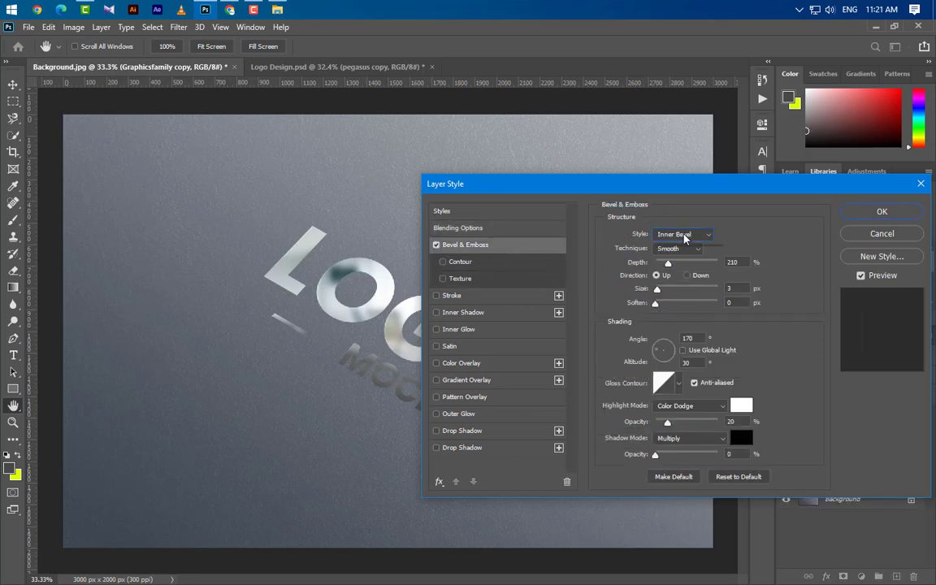
left_click(685, 234)
left_click(681, 265)
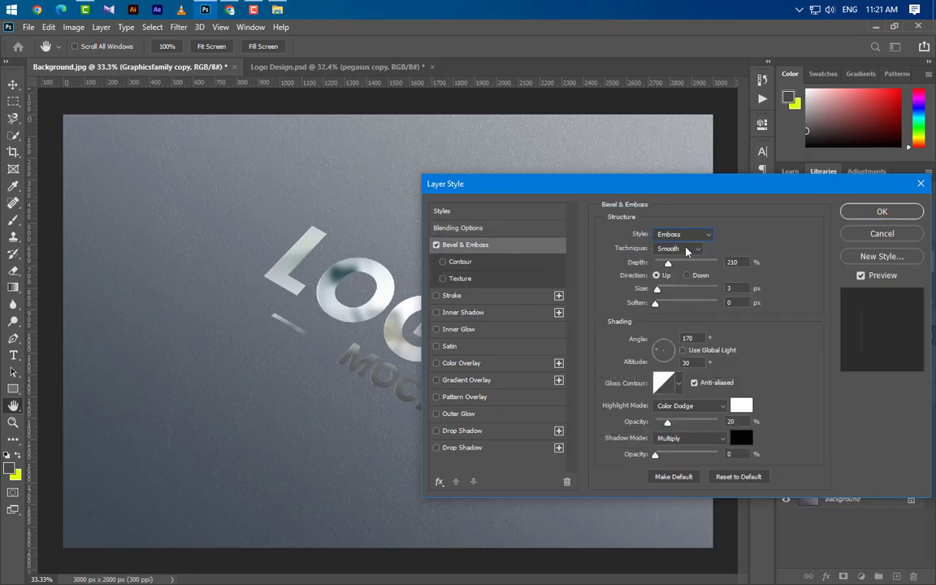
- Set the bevel's technique to Smooth, depth to 400%, direction to Down and size to 5 px
left_click(687, 249)
left_click(674, 260)
double_click(721, 262)
type("400")
left_click(688, 276)
key("Tab")
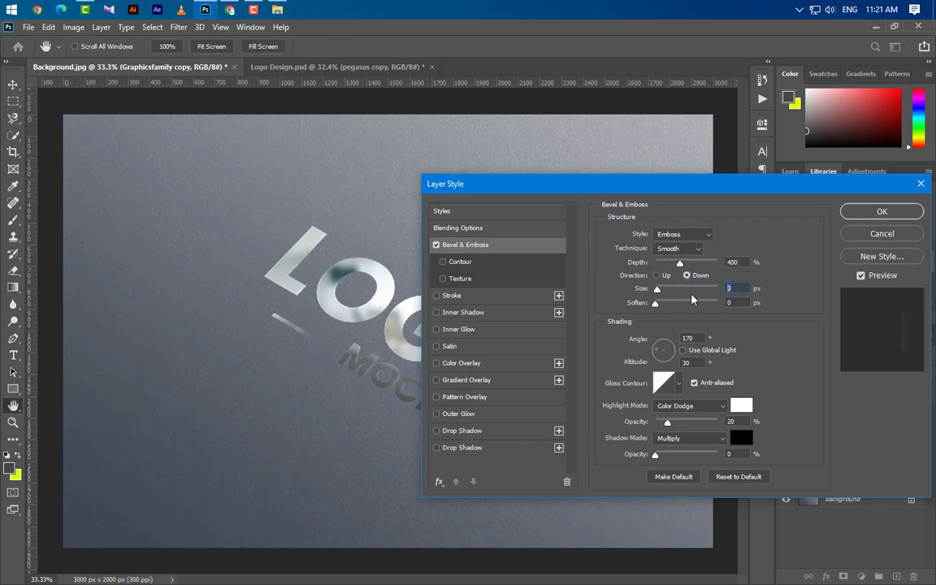
type("5")
key("Tab")
- Set the bevel's shading angle to 50° and altitude to 5°, and turn off anti-aliasing for its gloss contour
key("Tab")
type("50")
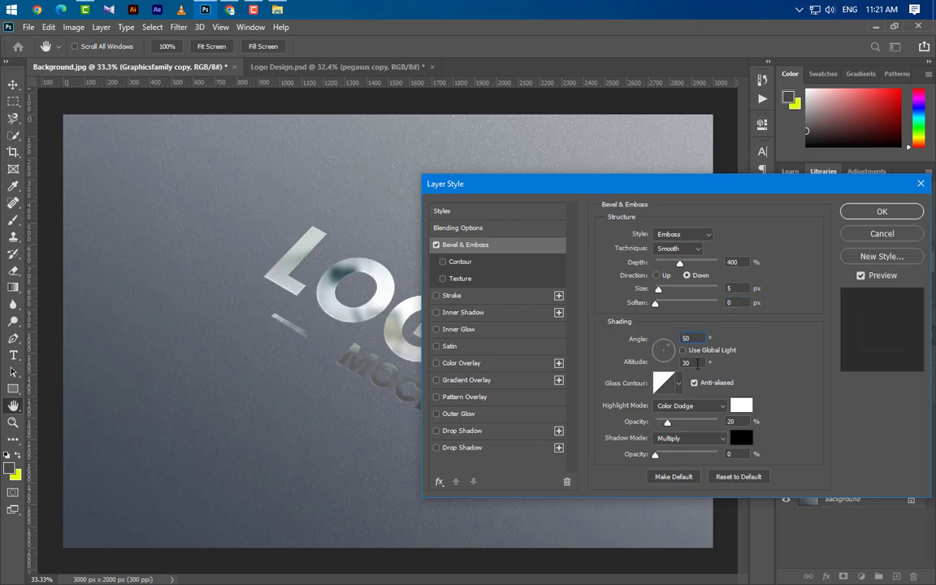
left_click(697, 363)
type("5")
left_click(695, 383)
- Set the bevel's highlight opacity to 40% and its shadow opacity to 50%
left_click(731, 421)
type("40")
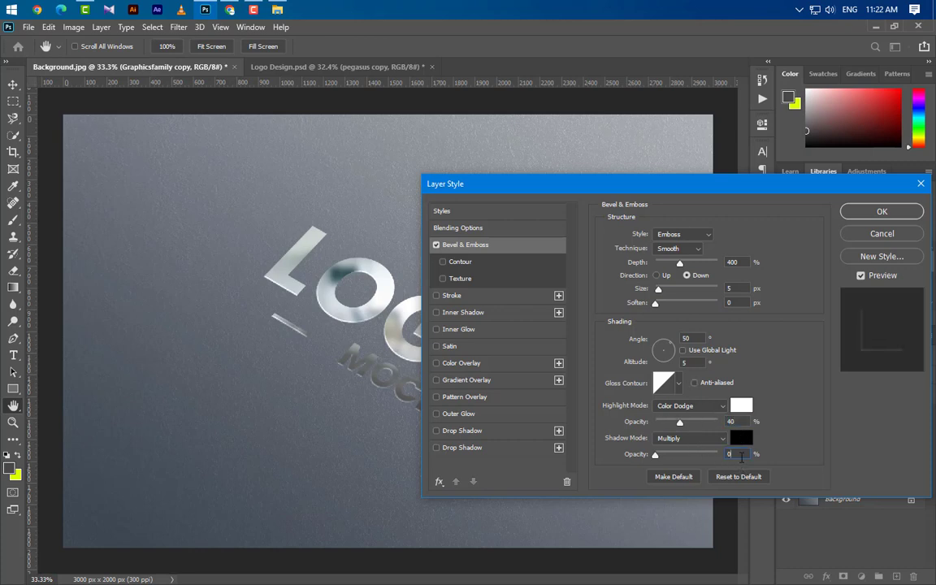
type("50")
key("Tab")
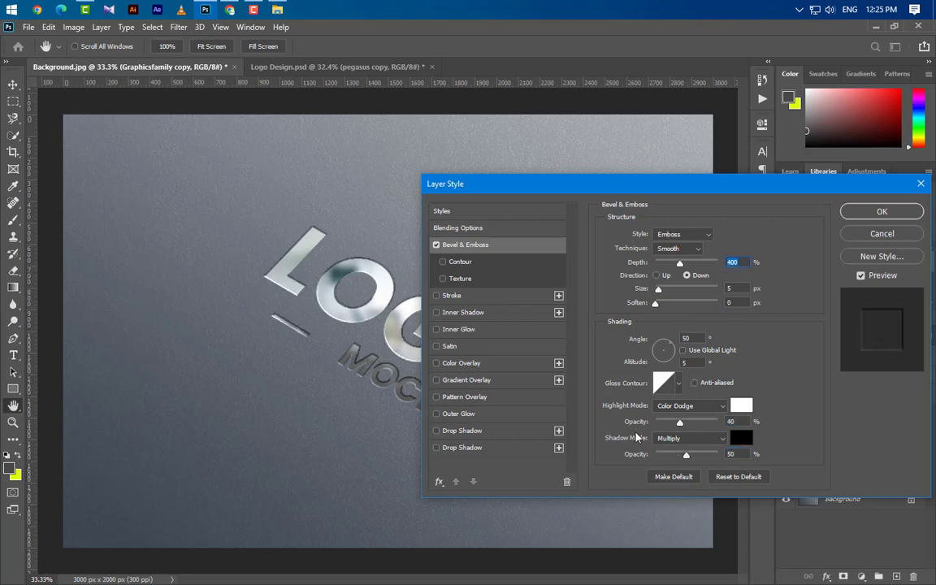
- Add a black Multiply inner shadow with 25% opacity, 50° angle, 15 px distance and 30 px size
left_click(488, 312)
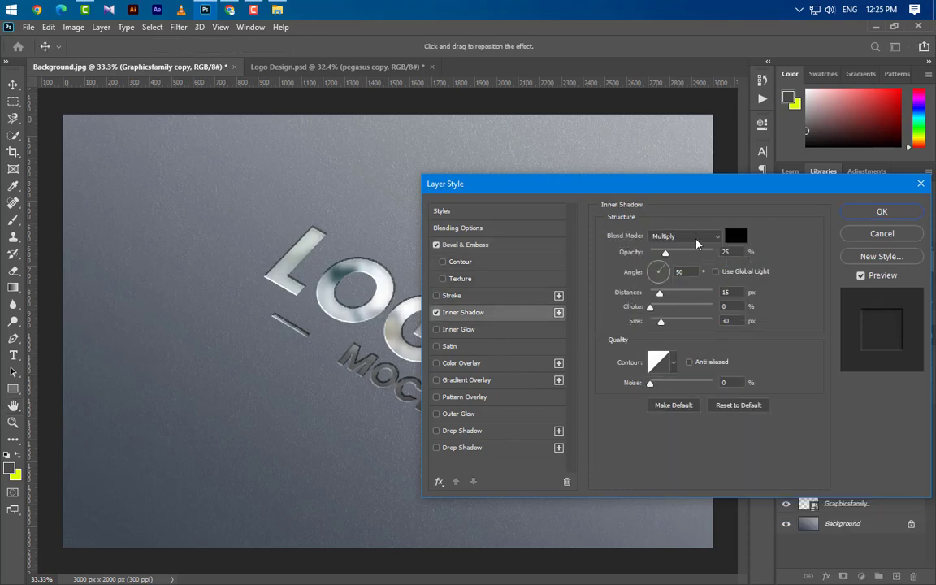
left_click(687, 236)
left_click(686, 286)
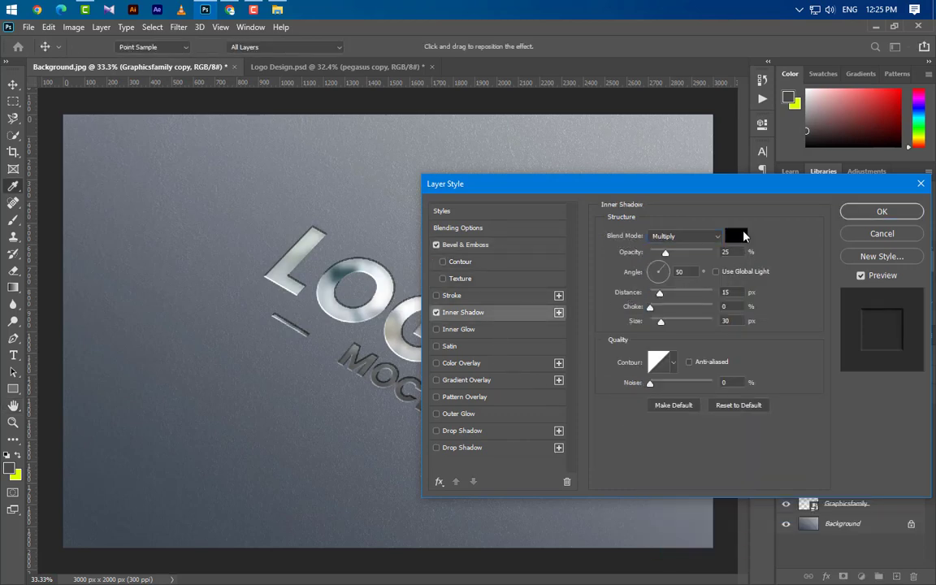
left_click(736, 236)
left_click(885, 353)
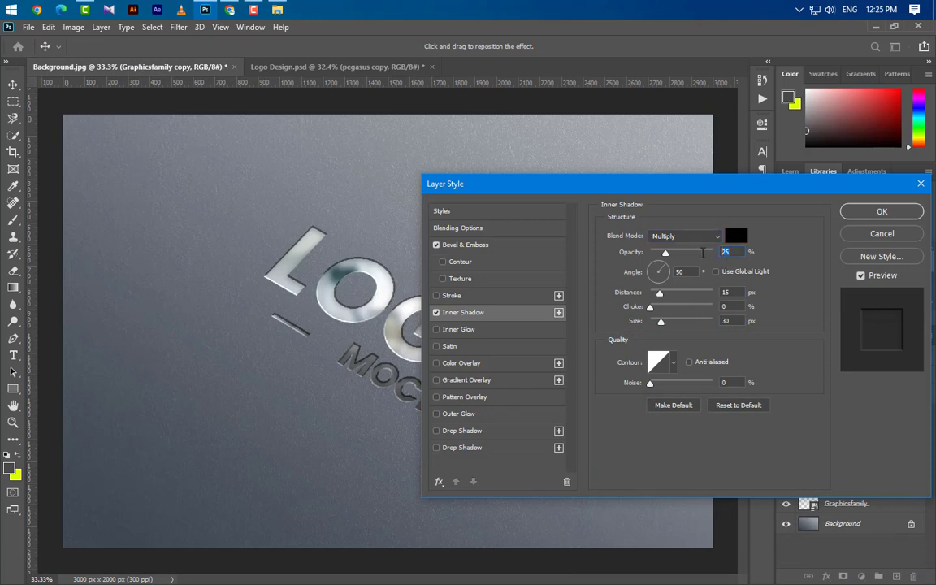
key("Tab")
key("Tab")
left_click(732, 321)
- Add a Satin effect in Overlay blend mode with its colour set to black (000000)
left_click(492, 349)
left_click(718, 236)
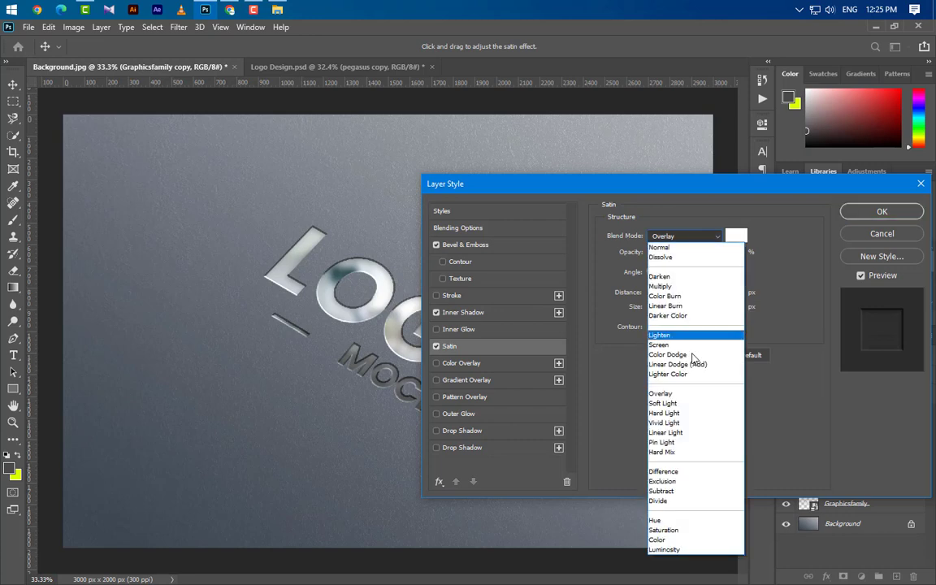
left_click(642, 391)
left_click(736, 236)
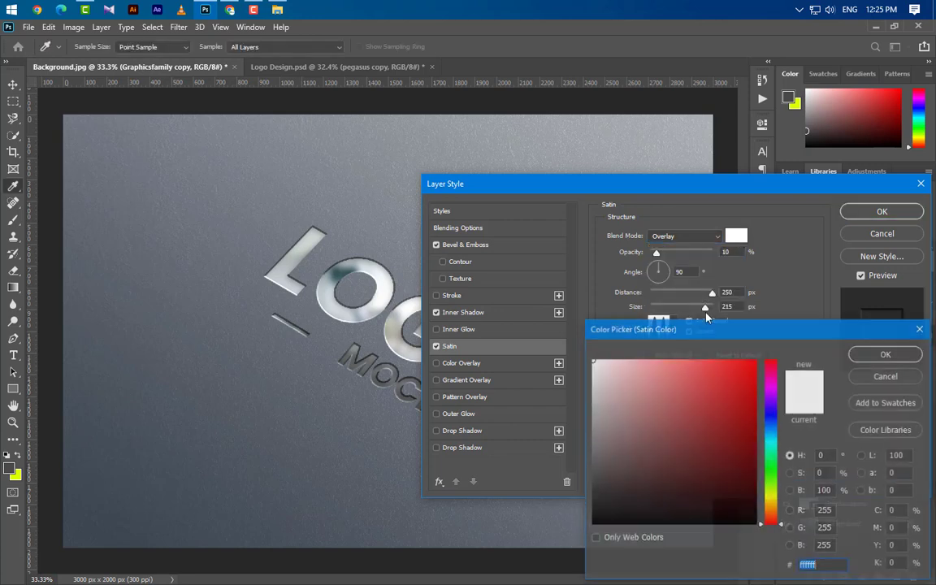
left_click(593, 524)
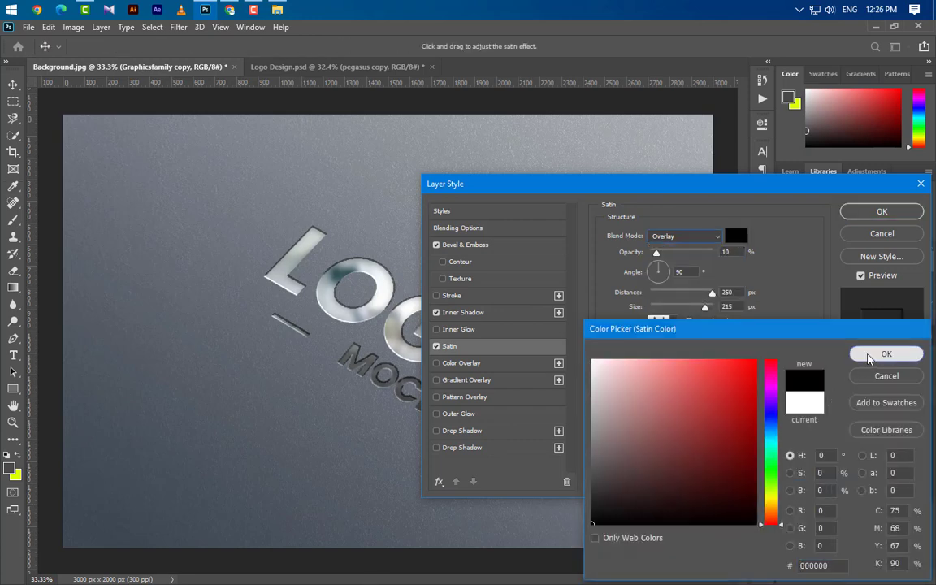
left_click(869, 355)
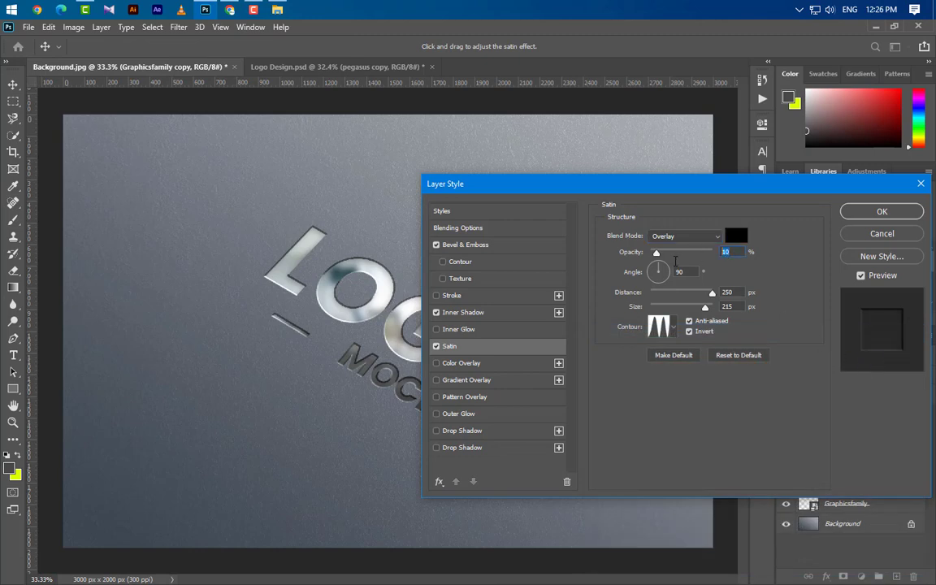
- Set the satin's opacity to 50%, distance to 150 px and size to 200 px, and apply the layer style
type("50")
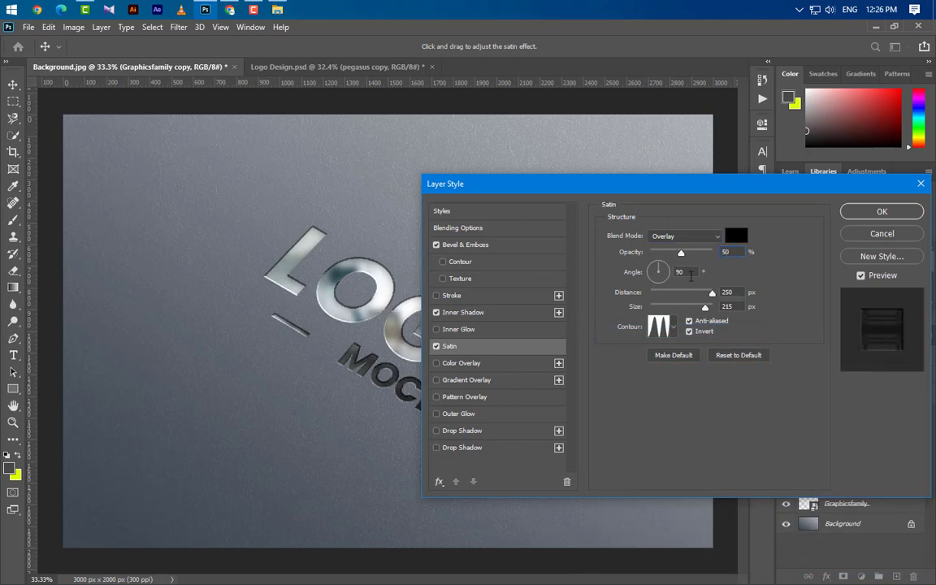
key("Tab")
key("Tab")
type("150")
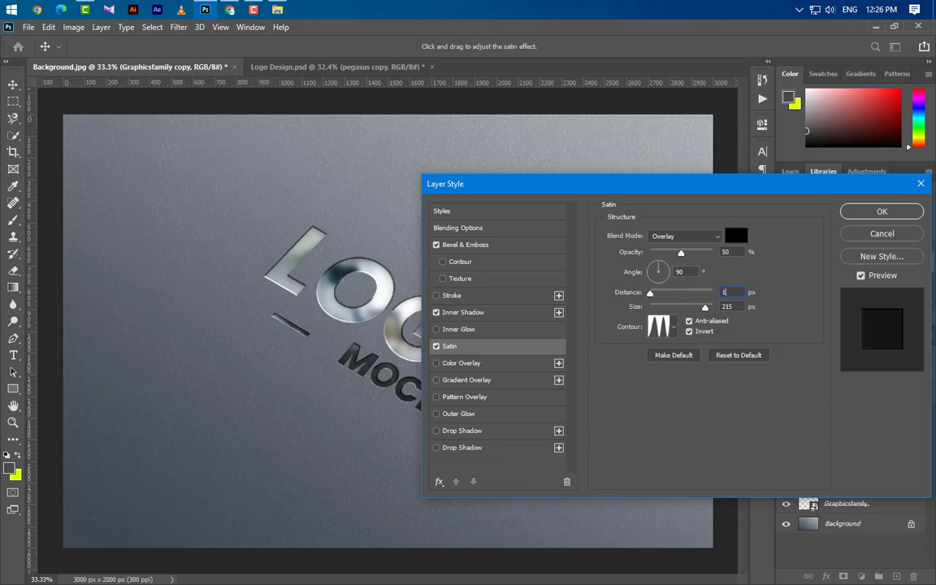
type("200")
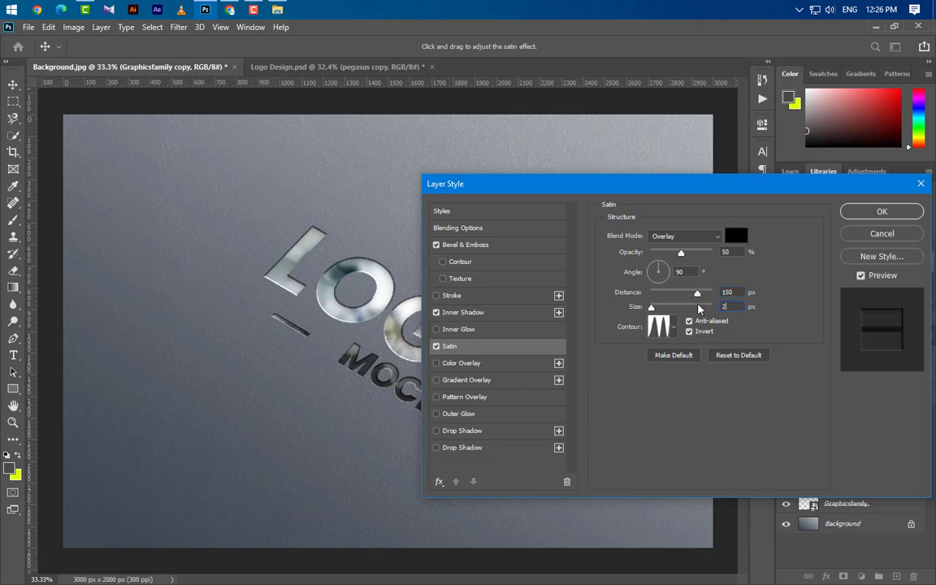
left_click(688, 333)
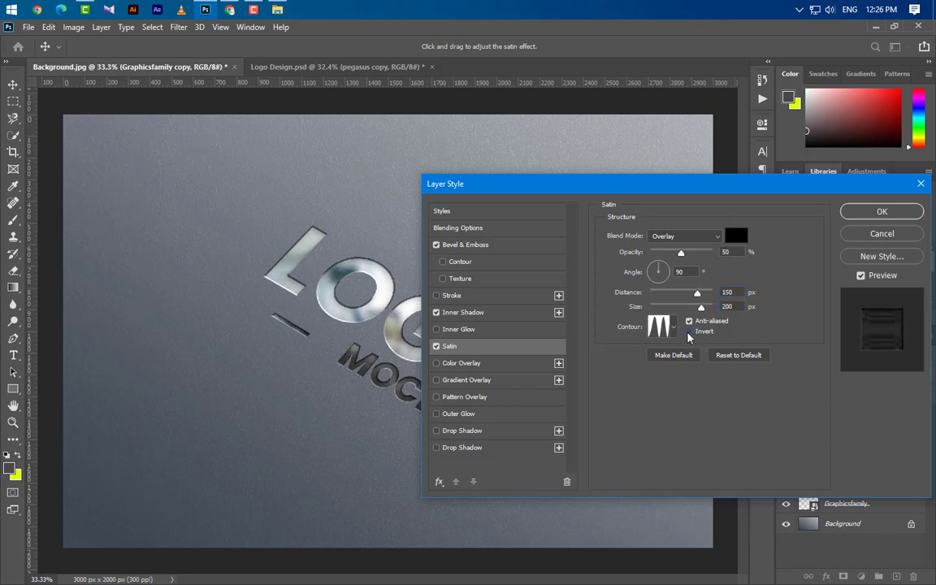
left_click(897, 235)
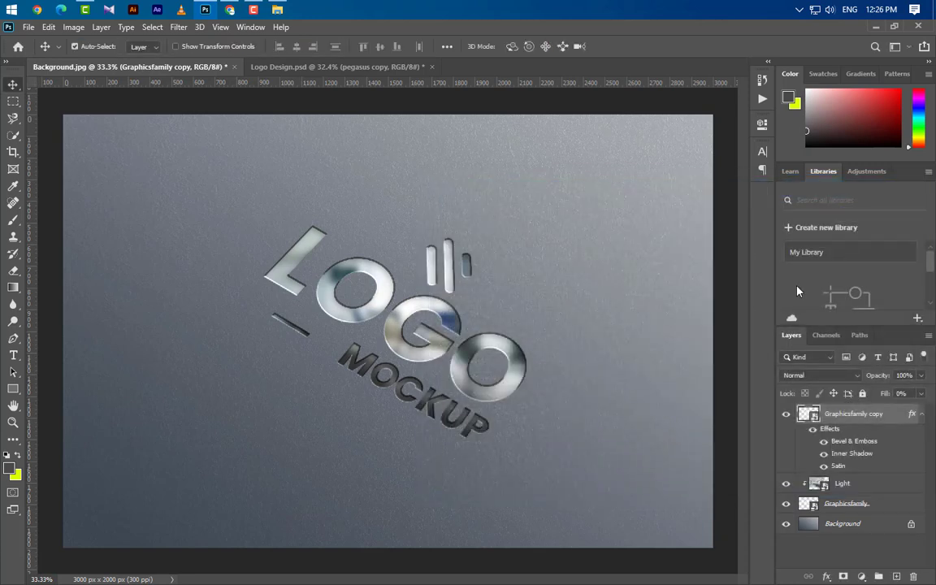
- Duplicate the styled Graphicsfamily copy layer and remove the layer effects from the new duplicate
left_click(921, 414)
left_click_drag(845, 413, 895, 575)
left_click_drag(911, 413, 918, 568)
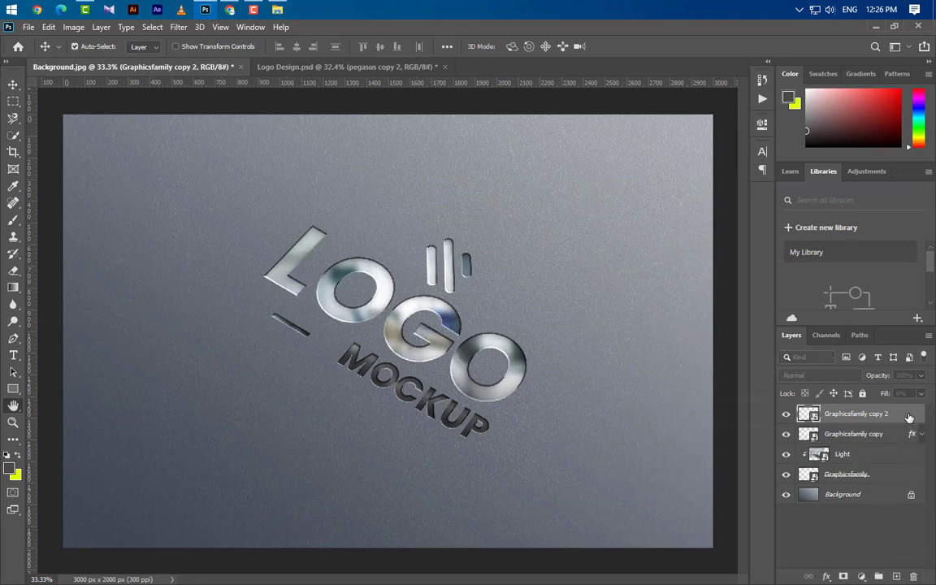
- Add a Color Overlay in Overlay blend mode with colour 353d52 and 60% opacity to Graphicsfamily copy 2, and apply it
double_click(908, 417)
left_click(504, 367)
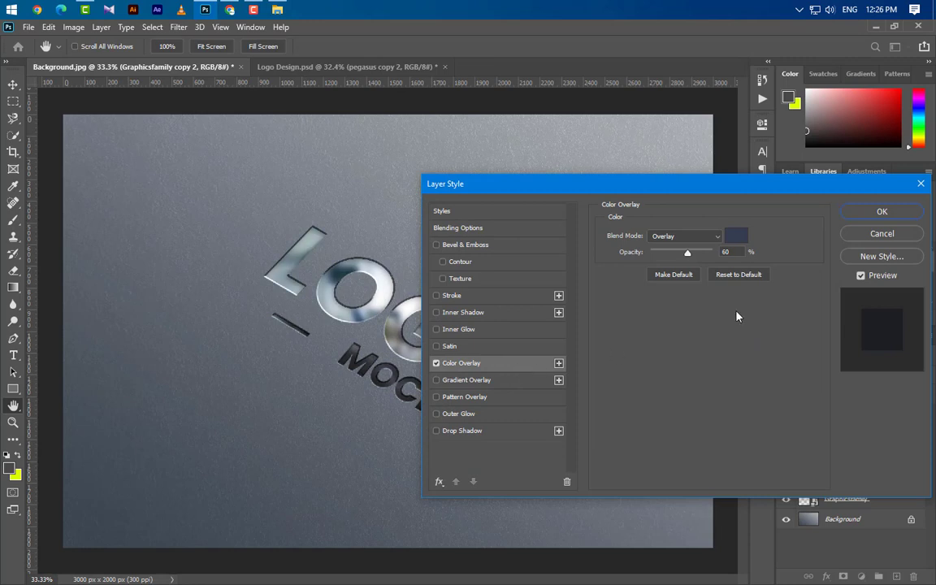
left_click(736, 235)
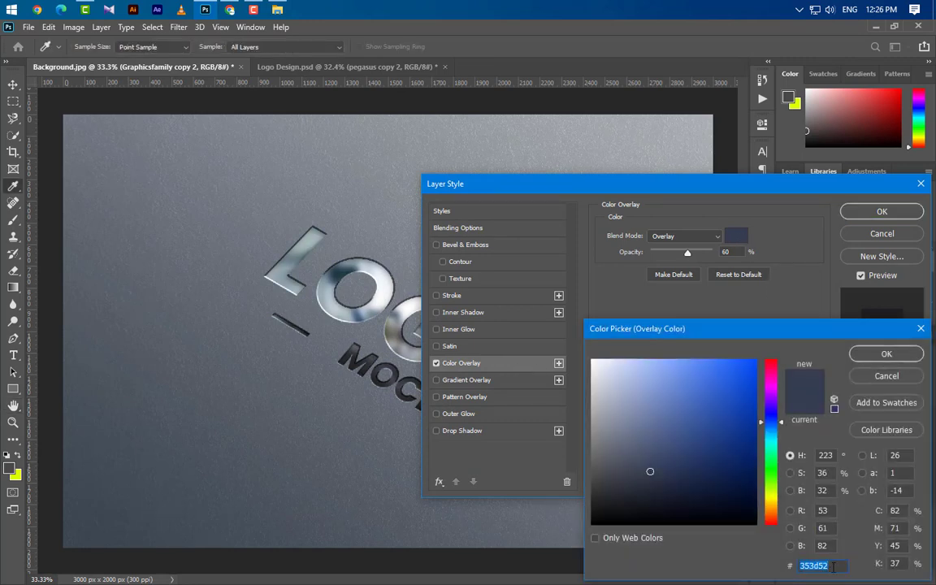
left_click(896, 363)
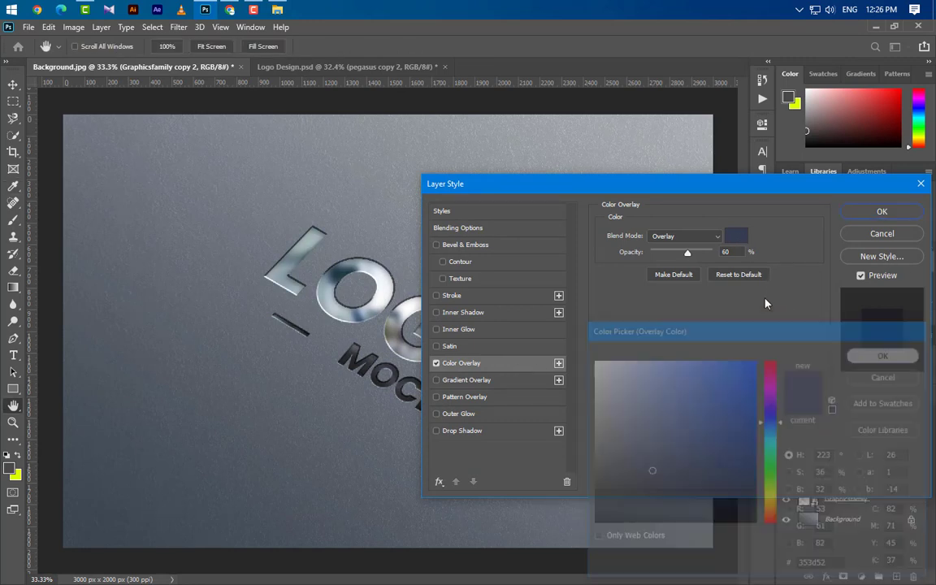
left_click(685, 235)
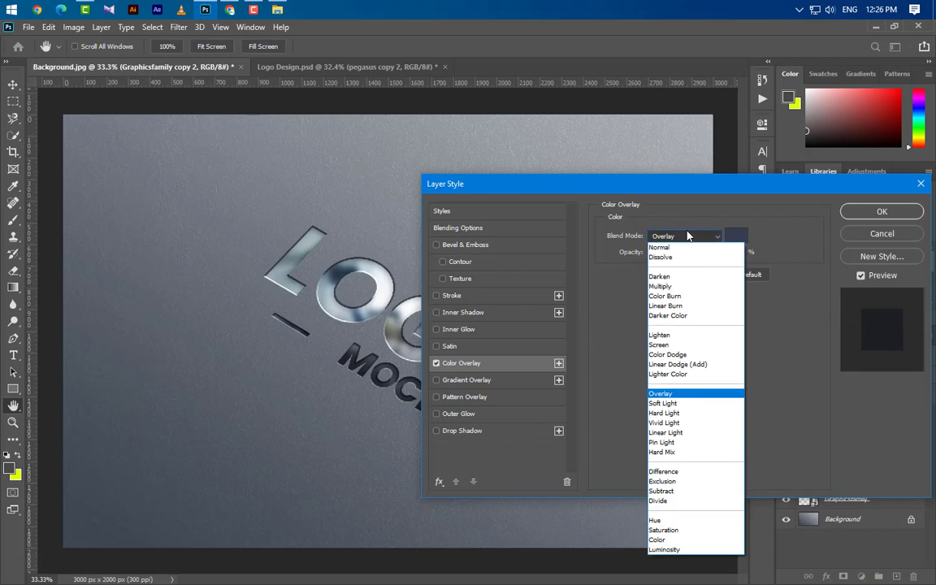
left_click(695, 393)
left_click(883, 212)
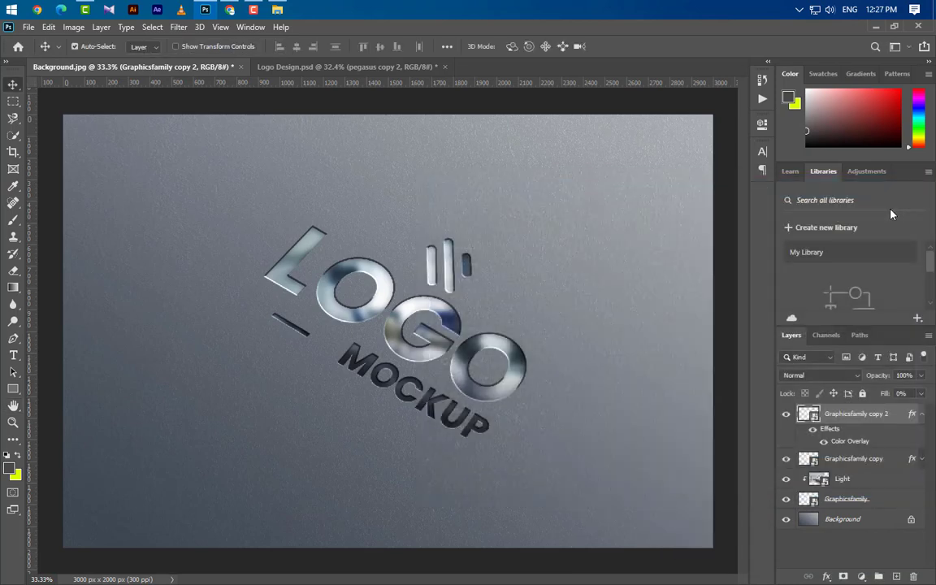
left_click(922, 415)
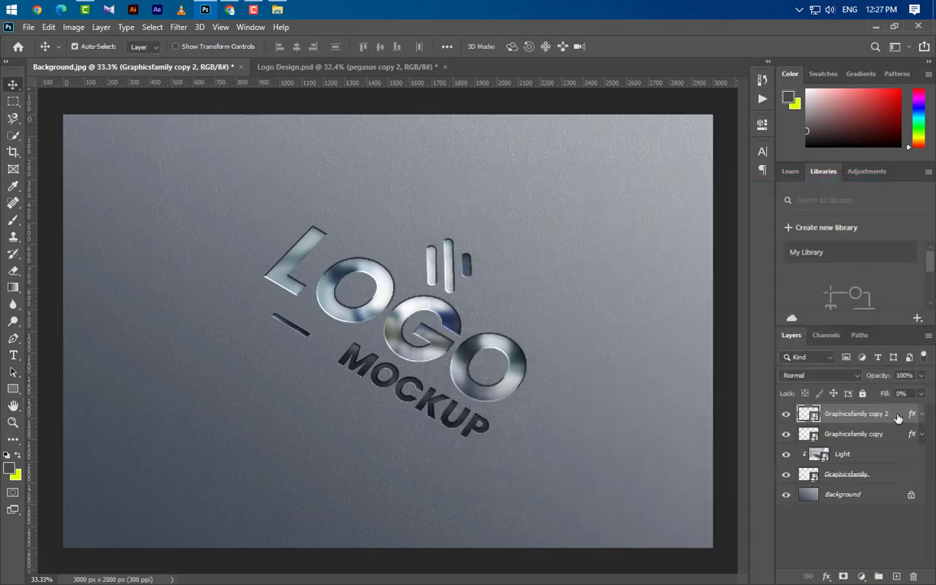
- Duplicate the Graphicsfamily copy 2 layer and remove the Color Overlay effect from the duplicate
left_click_drag(900, 414, 897, 574)
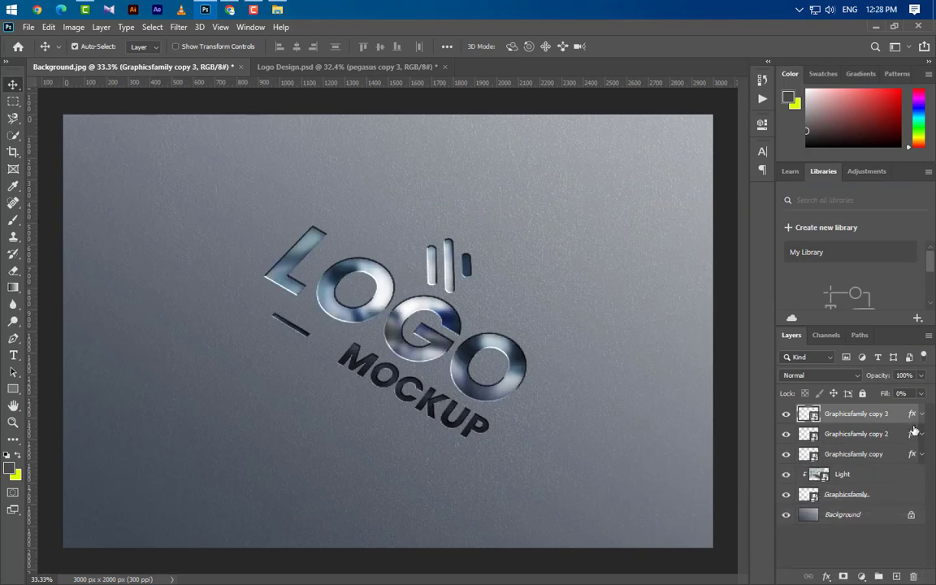
left_click(923, 414)
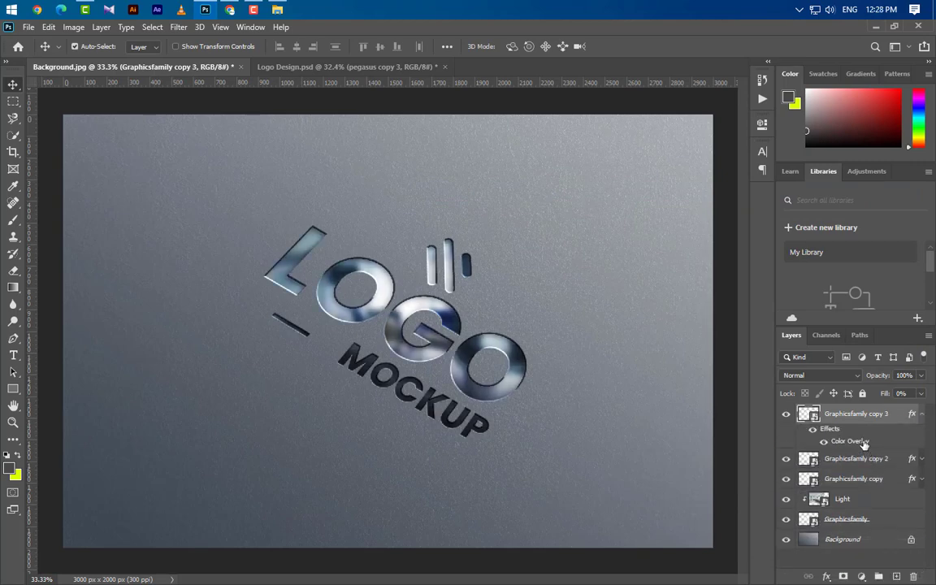
left_click_drag(850, 442, 911, 575)
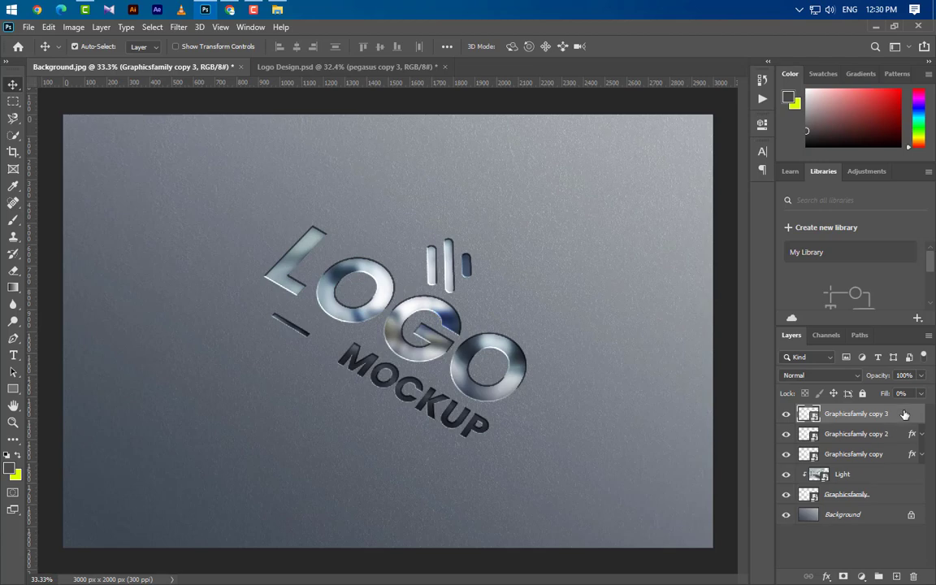
- Add an inner shadow to Graphicsfamily copy 3 in Multiply blend mode with black as its colour
right_click(812, 413)
left_click(764, 39)
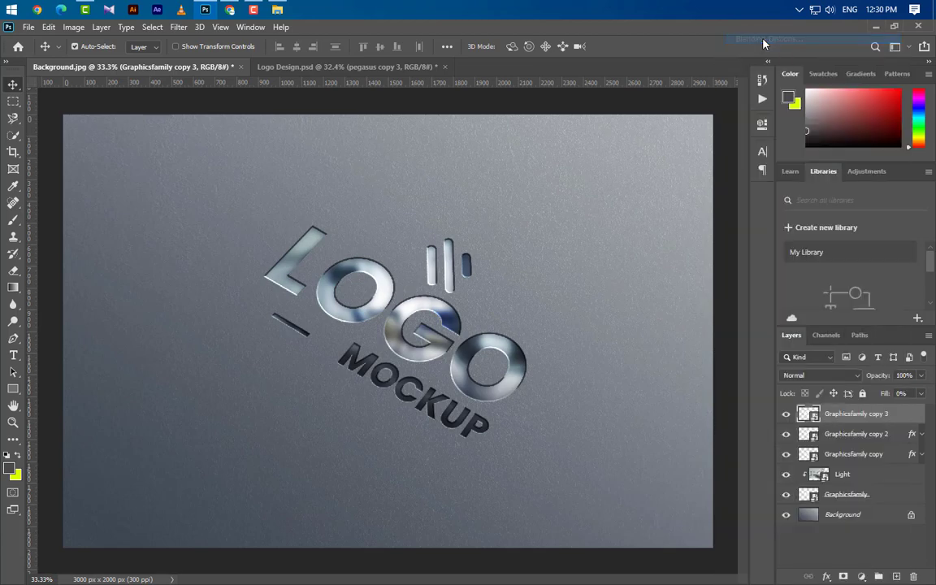
left_click(503, 316)
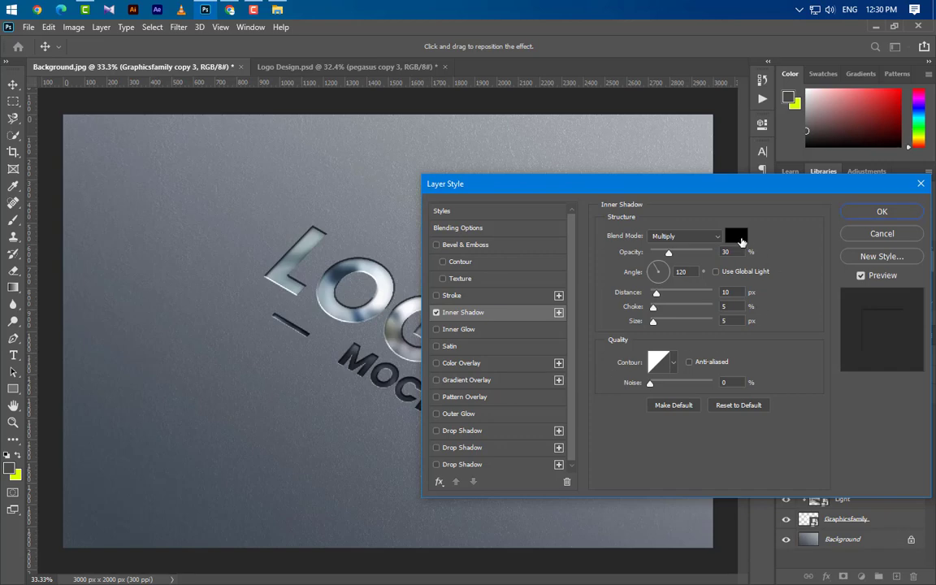
left_click(738, 237)
left_click(893, 351)
left_click(688, 238)
left_click(691, 288)
- Set the inner shadow's opacity to 40%, angle to 50° and distance to 5 px, with 5% choke and 5 px size
double_click(733, 252)
type("40")
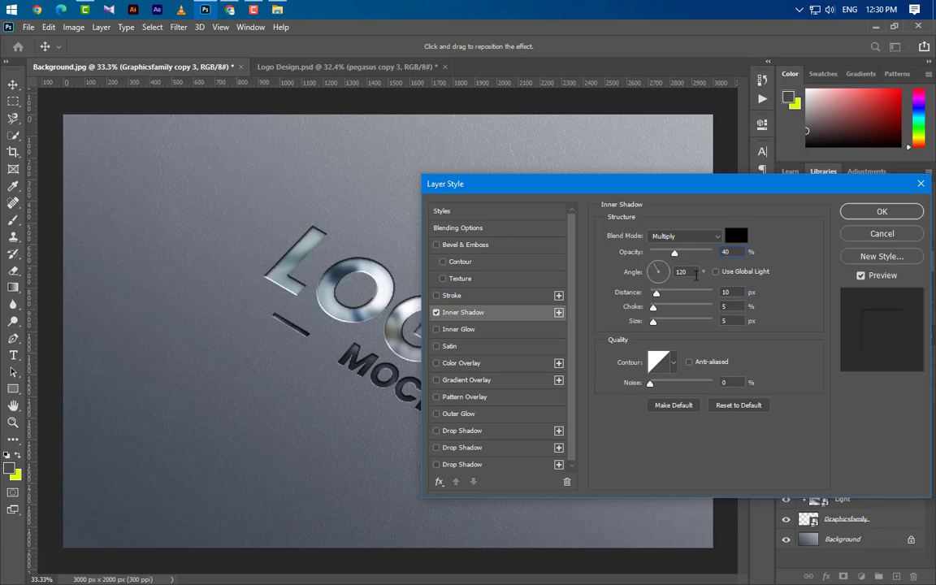
double_click(697, 276)
type("50")
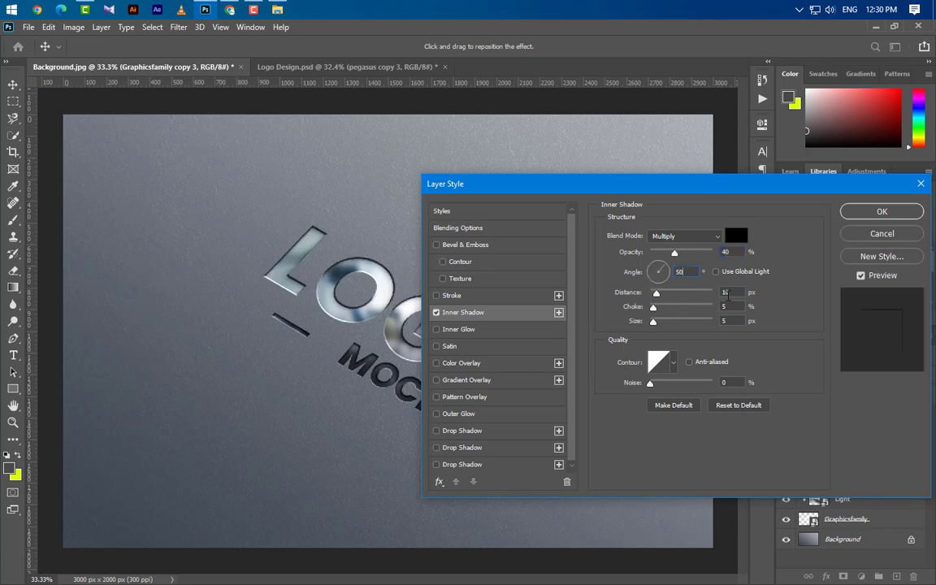
type("5")
key("Tab")
key("Tab")
- Add a second inner shadow with 35% opacity, 10 px distance, 10% choke and 10 px size
left_click(558, 312)
left_click(494, 329)
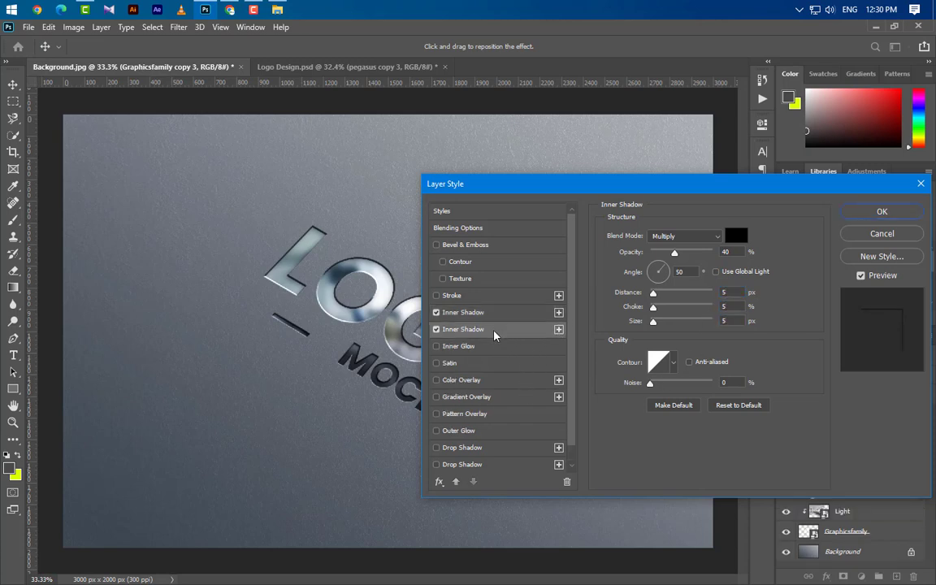
type("3")
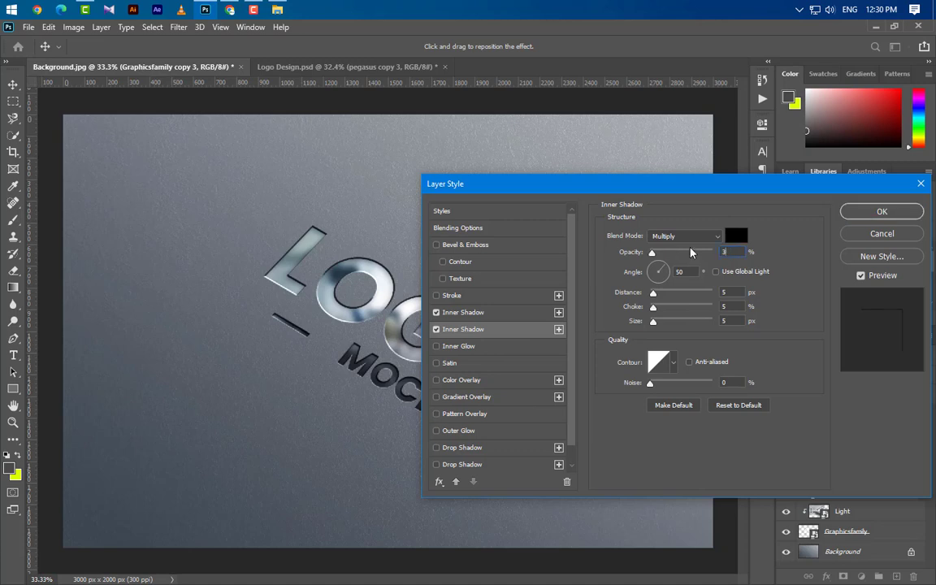
type("5")
key("Tab")
key("Tab")
type("10")
key("Tab")
type("10")
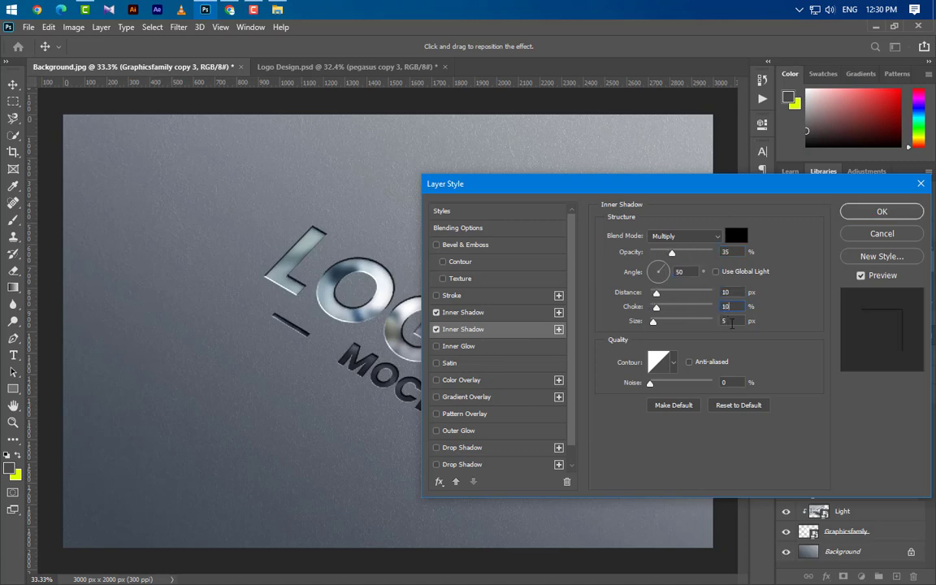
key("Tab")
type("10")
- Add a third inner shadow with 40% opacity, 15 px distance, 5% choke and 15 px size, and apply the layer style
left_click(559, 329)
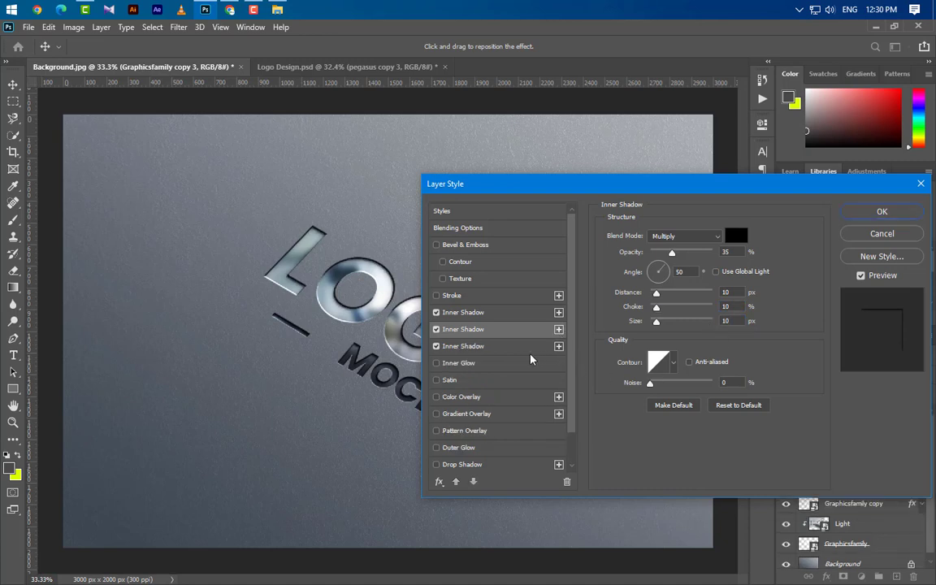
double_click(736, 253)
type("40")
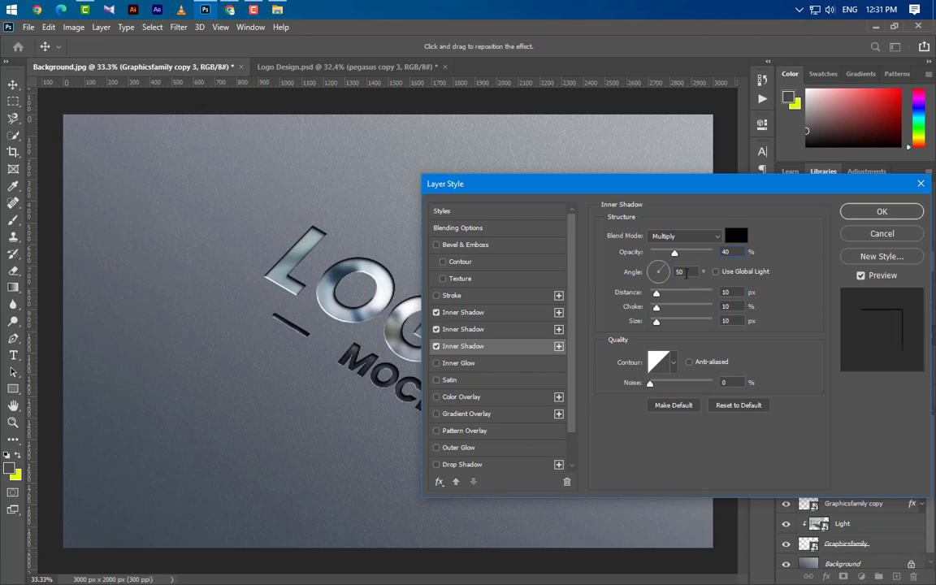
double_click(726, 291)
type("15")
double_click(728, 306)
type("5")
double_click(726, 320)
type("1")
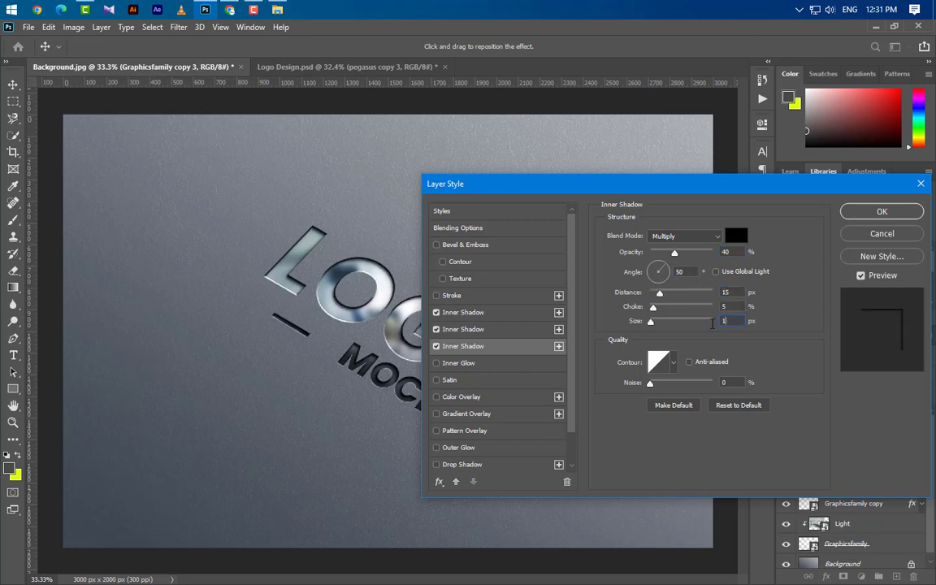
type("5")
left_click(884, 213)
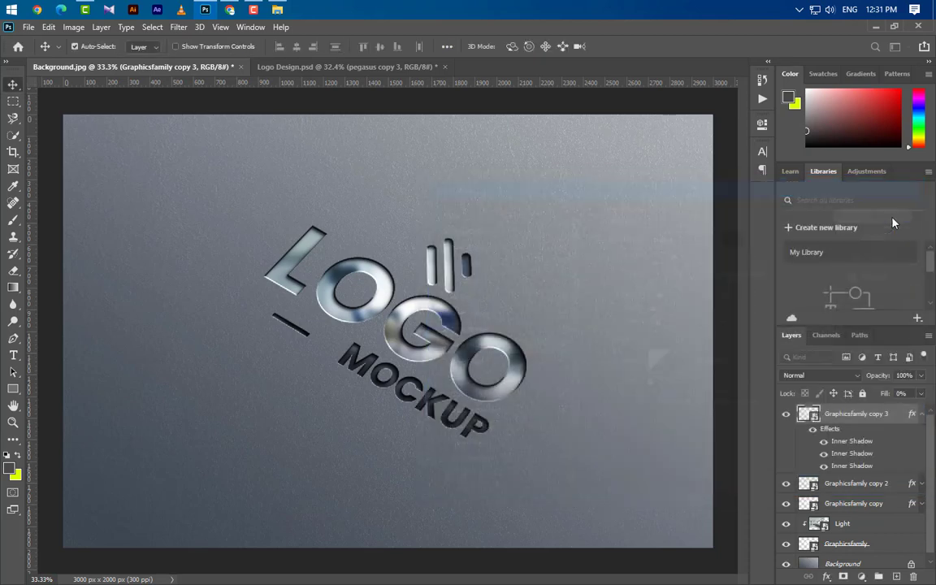
left_click(921, 414)
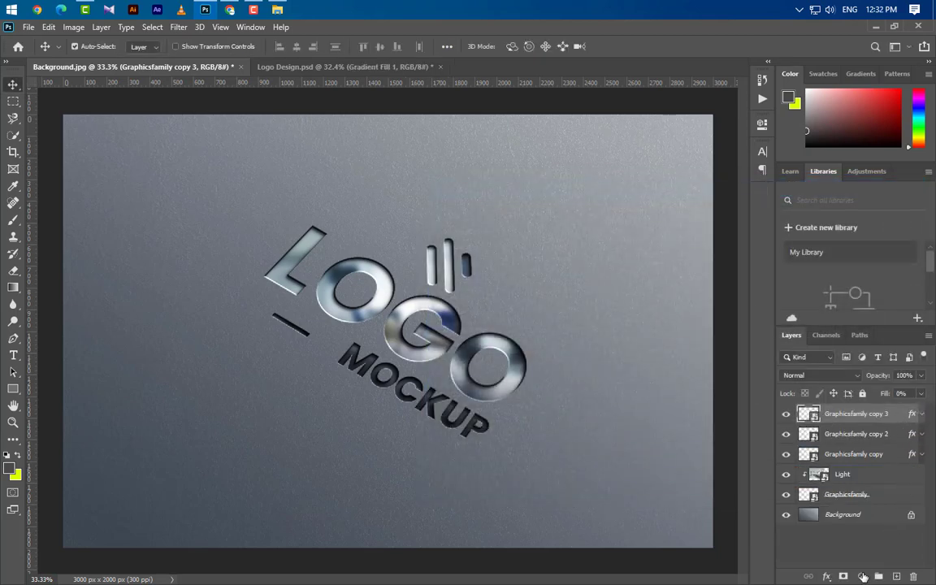
- Create a gradient fill layer above the logo layers and make the gradient's starting colour stop black
left_click(863, 576)
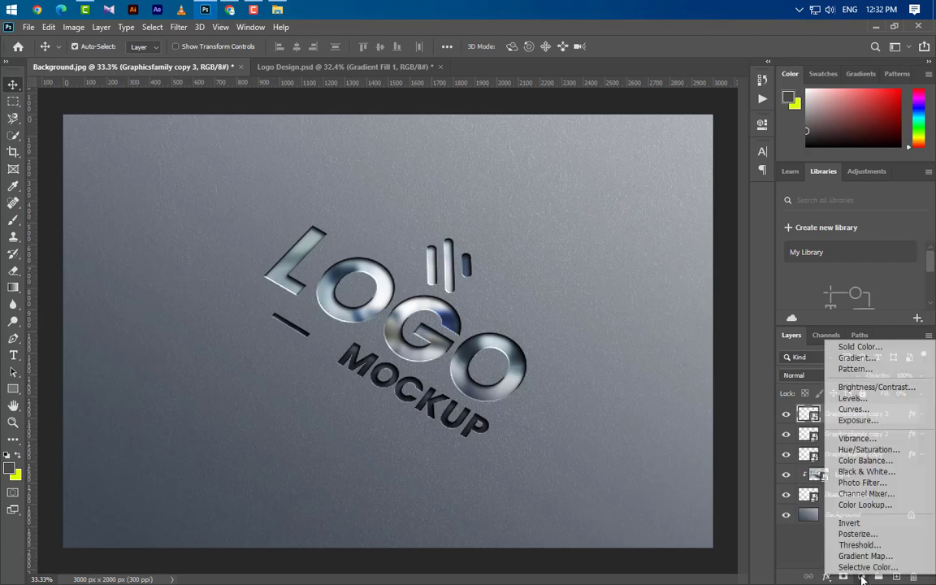
left_click(857, 358)
left_click(662, 221)
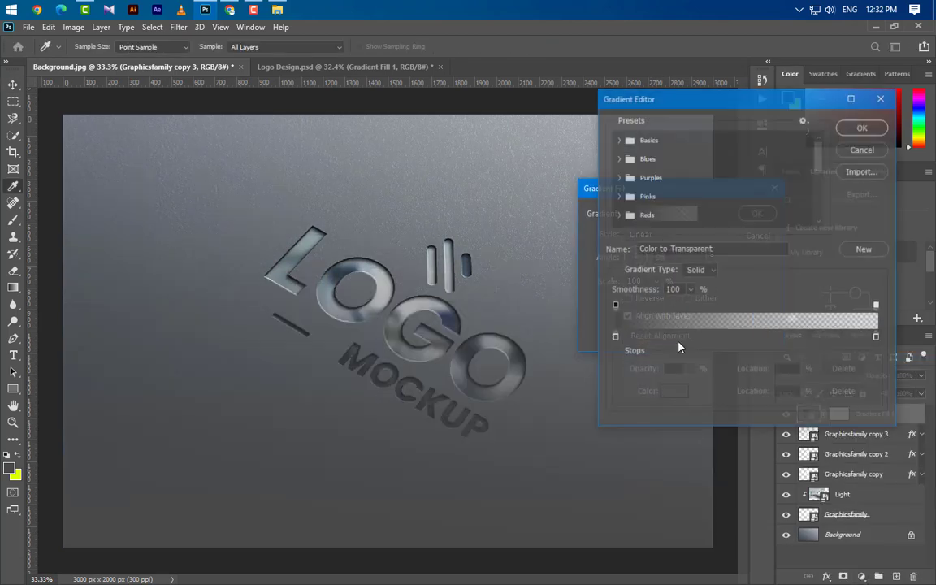
double_click(614, 336)
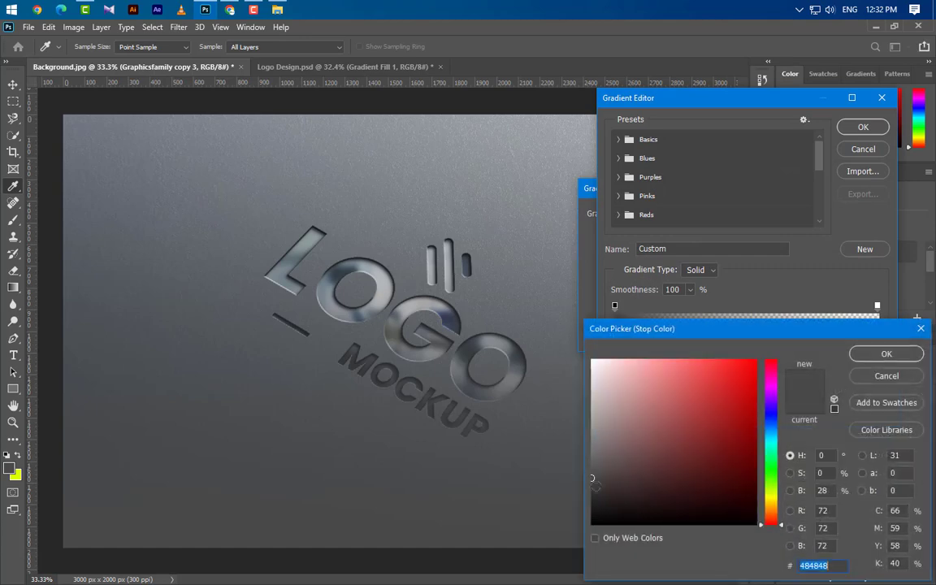
left_click(592, 524)
left_click(872, 354)
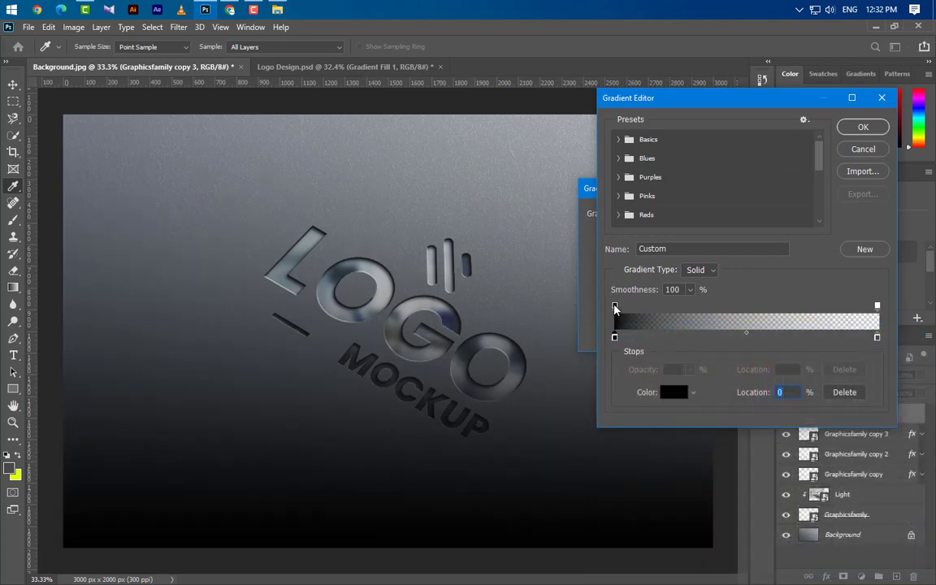
- Set the gradient's starting opacity stop to 82% and shift the black colour stop slightly inward
left_click(614, 306)
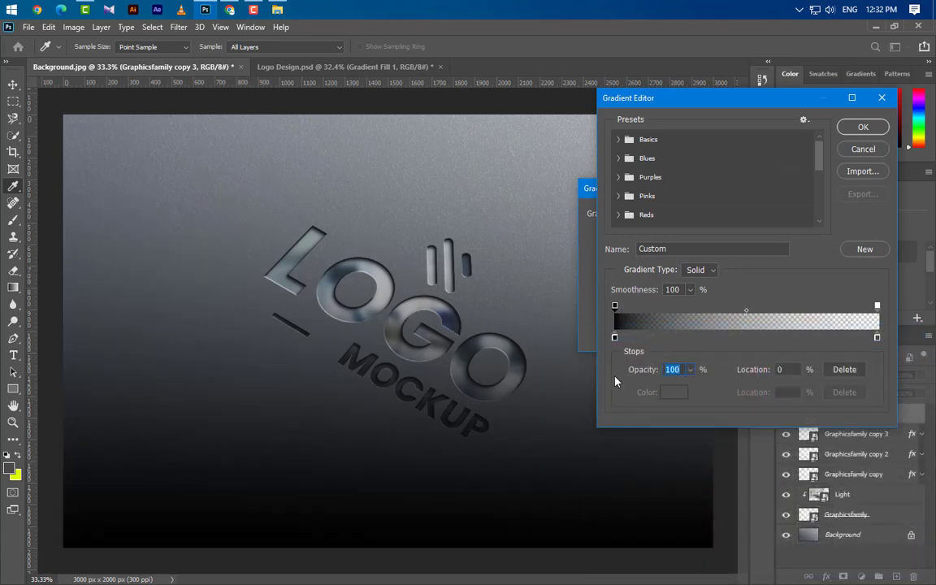
type("82")
left_click(614, 336)
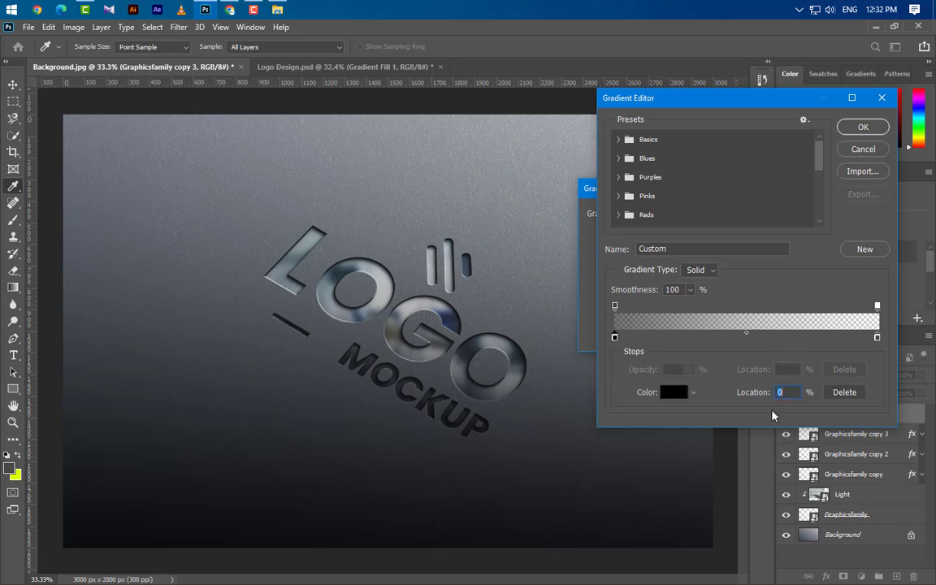
- Make the gradient's end colour stop white (ffffff) and set its location to 86%
double_click(876, 336)
left_click(593, 360)
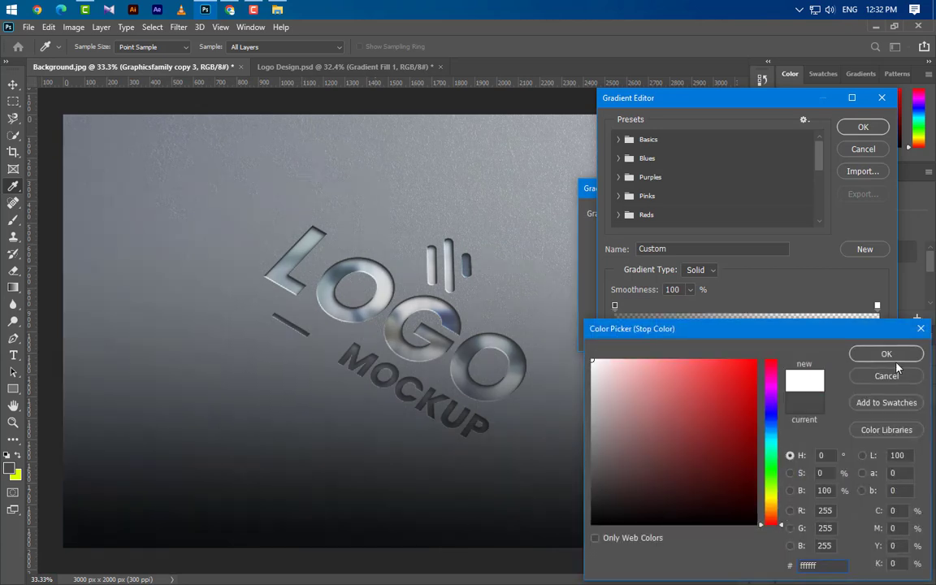
left_click(886, 354)
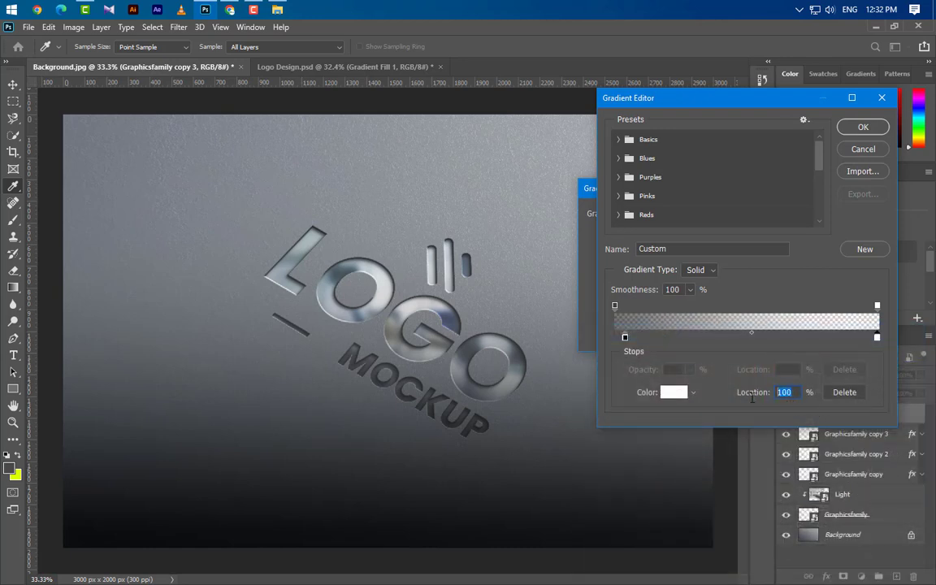
type("86")
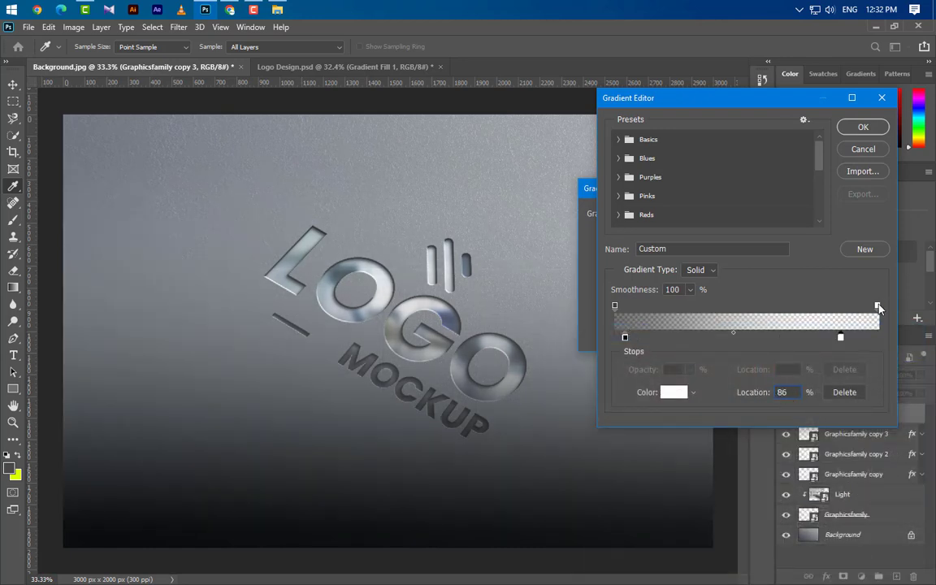
- Raise the gradient's end opacity stop to 100% and accept the edited gradient
left_click(877, 307)
left_click(690, 369)
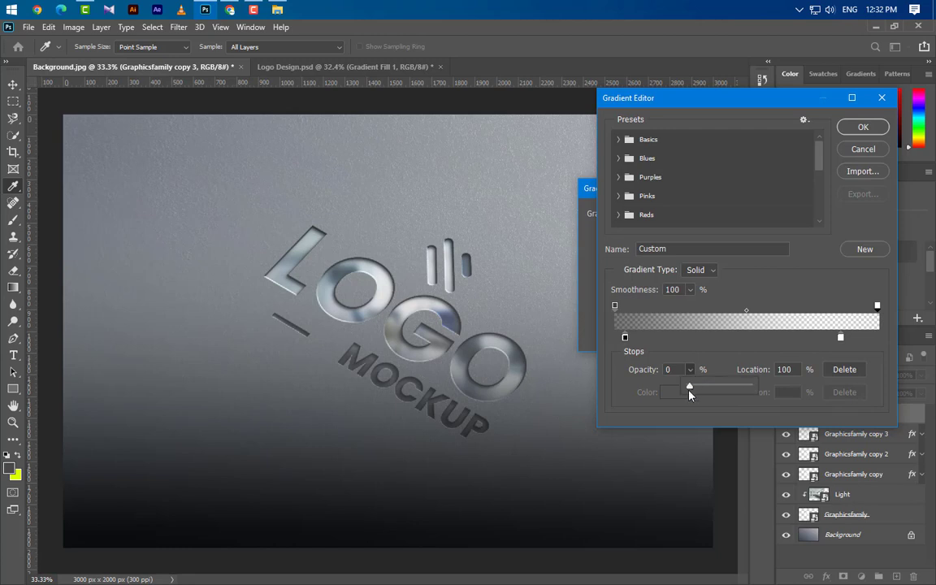
left_click_drag(688, 388, 748, 387)
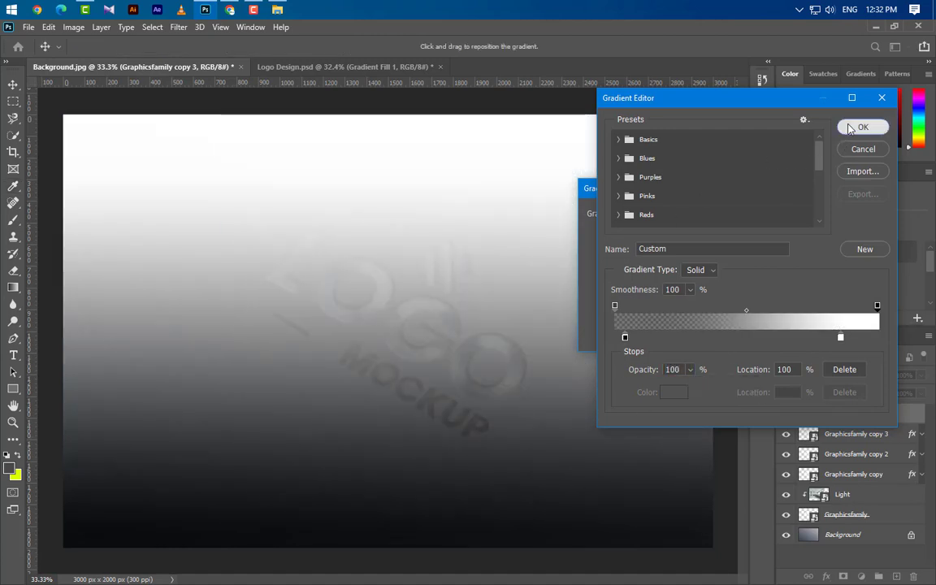
left_click(863, 128)
- Keep the linear gradient fill at 90°, set its scale to 120%, and apply the fill layer
left_click(611, 258)
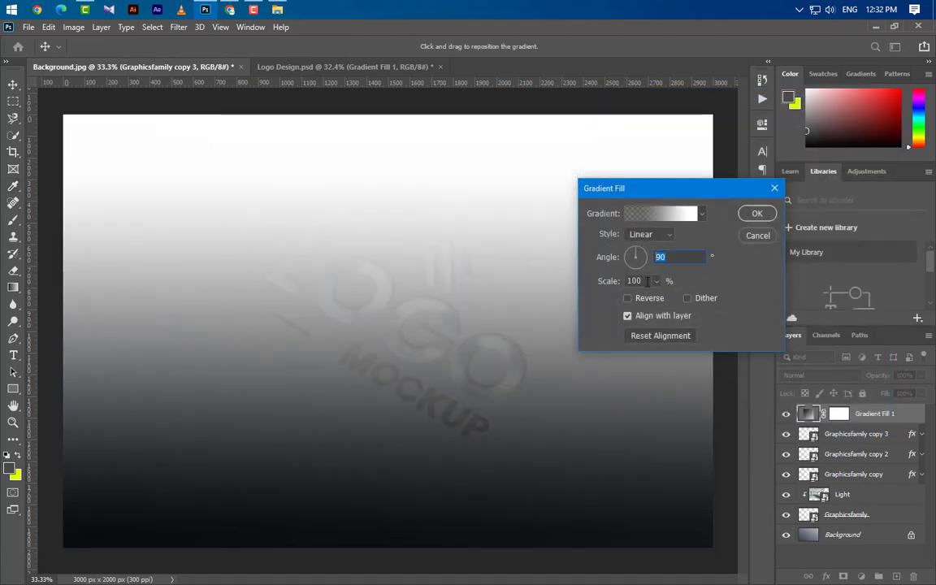
left_click_drag(587, 284, 607, 278)
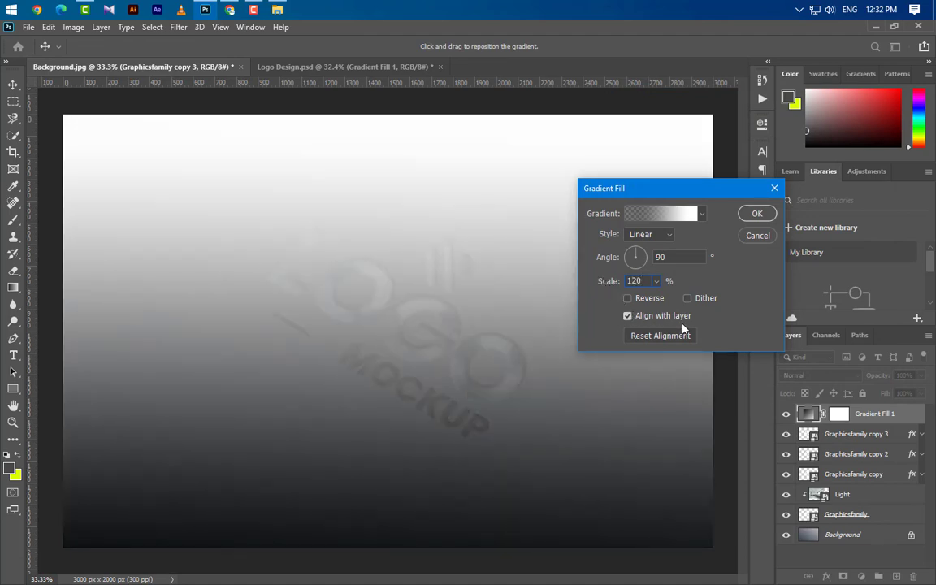
left_click(757, 214)
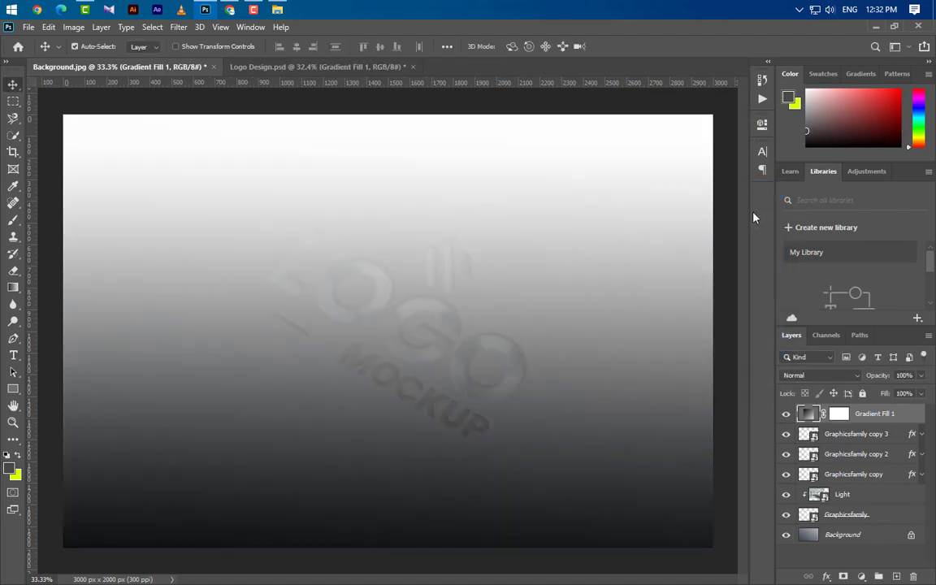
- Set the gradient fill layer's blend mode to Soft Light and its opacity to 45%
left_click(845, 376)
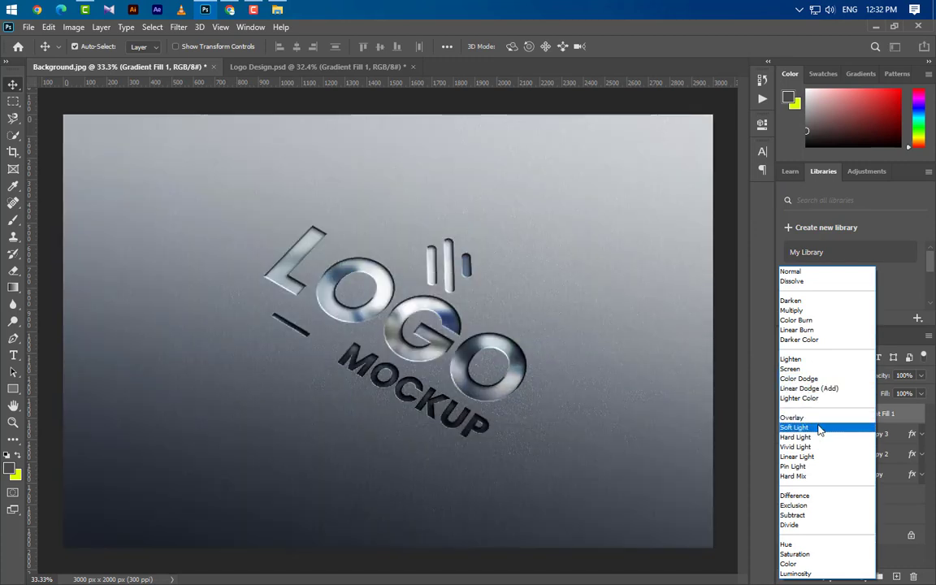
left_click(819, 427)
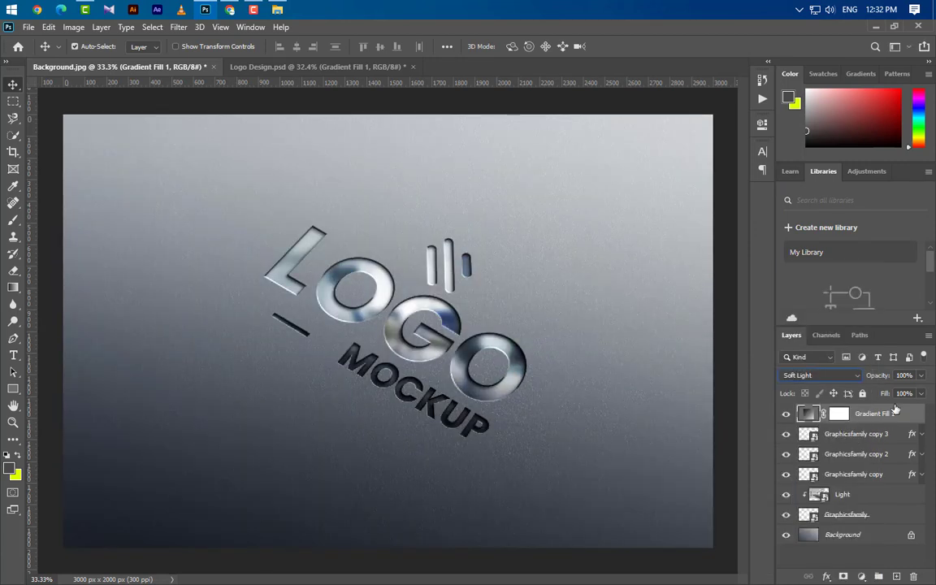
left_click(868, 376)
type("45")
key("Return")
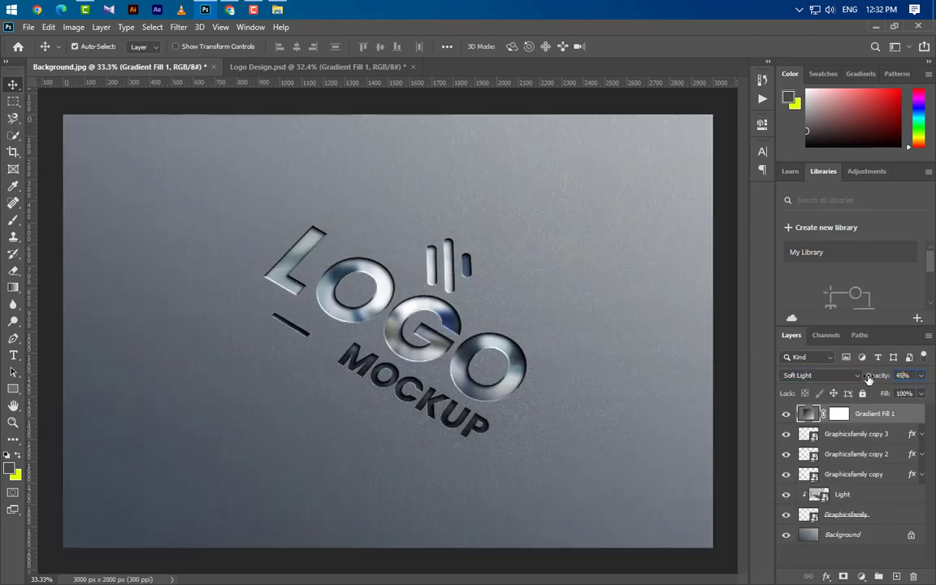
- Duplicate the gradient fill layer, giving the copy a gradient angle of 45° and an opacity of 30%
left_click_drag(900, 419, 896, 576)
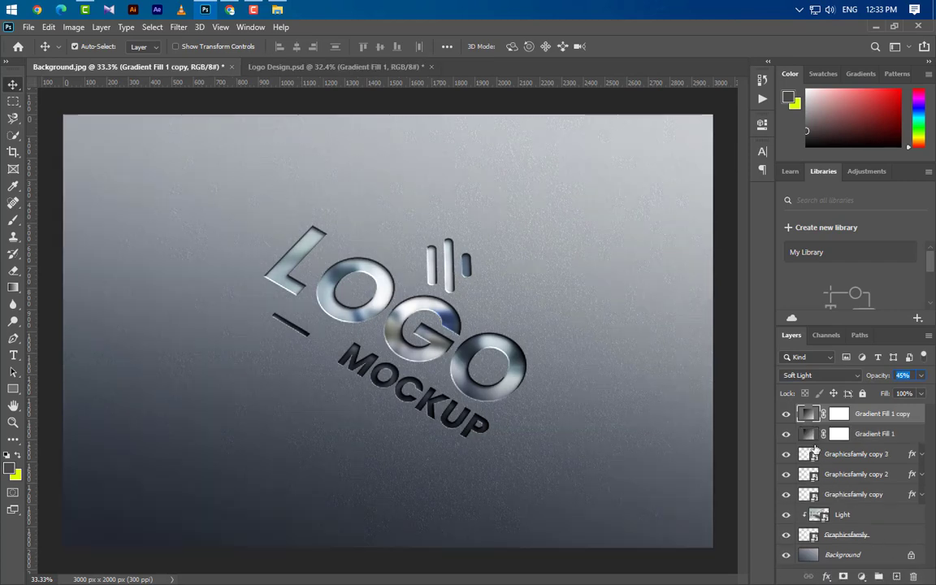
double_click(807, 414)
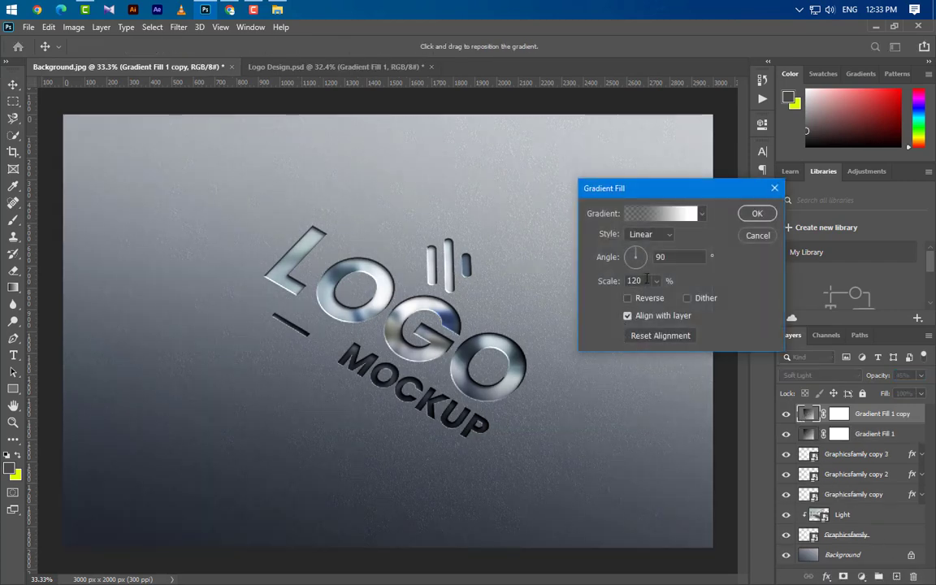
left_click(669, 258)
type("45")
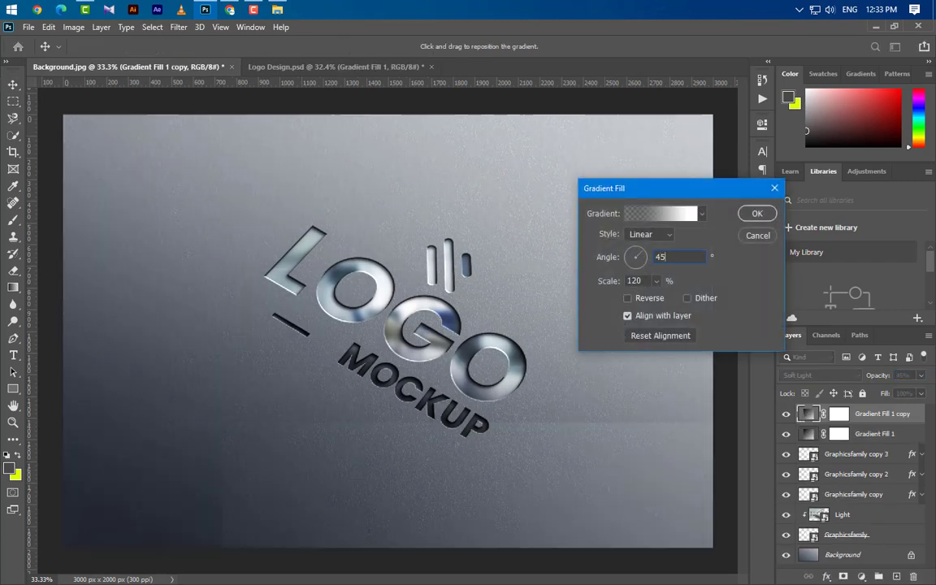
left_click(757, 215)
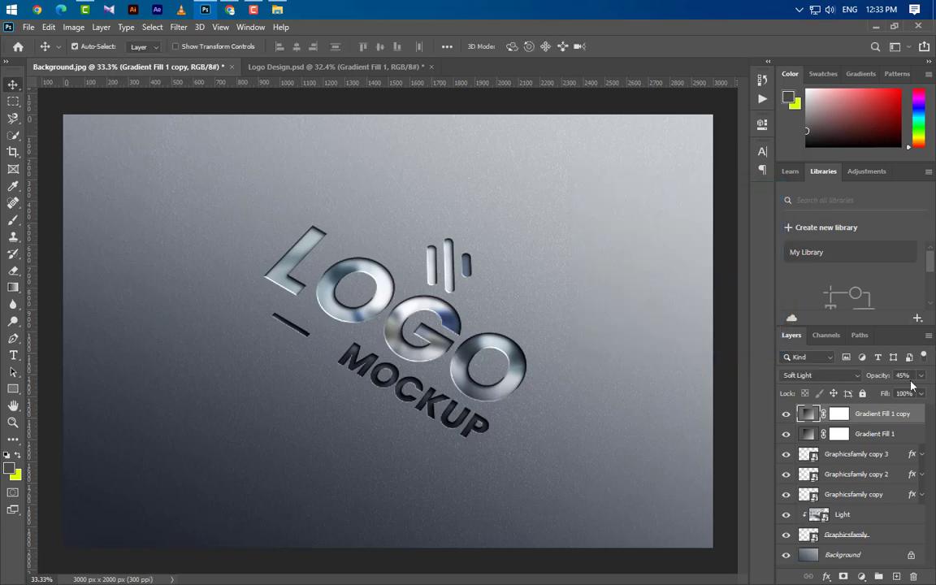
type("30")
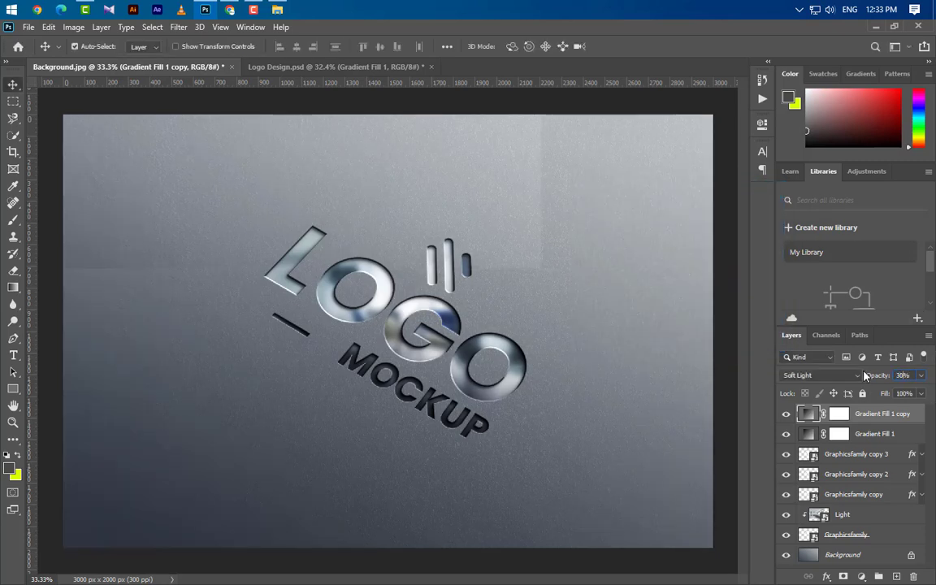
key("Return")
- Duplicate the 45° gradient fill layer and set the new copy's opacity to 25%
left_click_drag(882, 413, 899, 575)
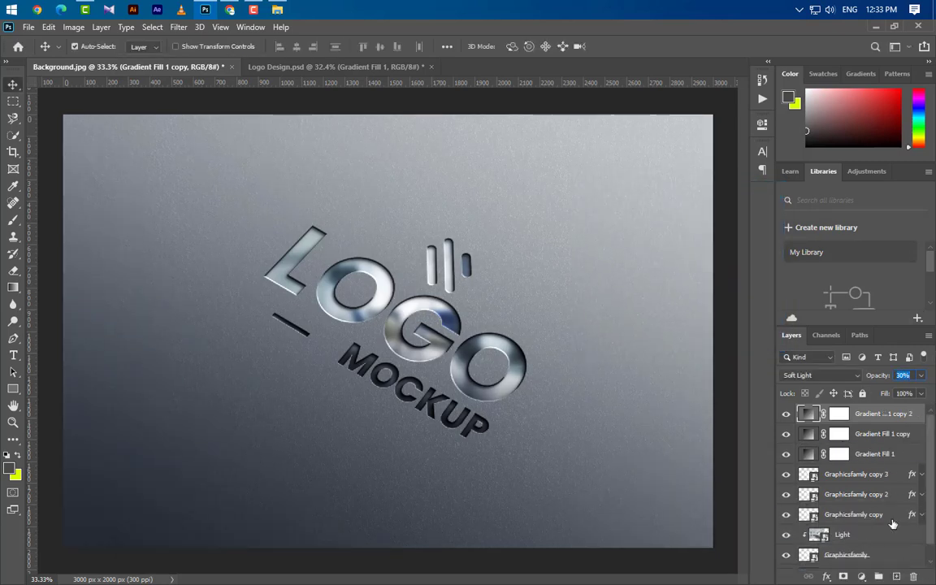
type("25")
key("Return")
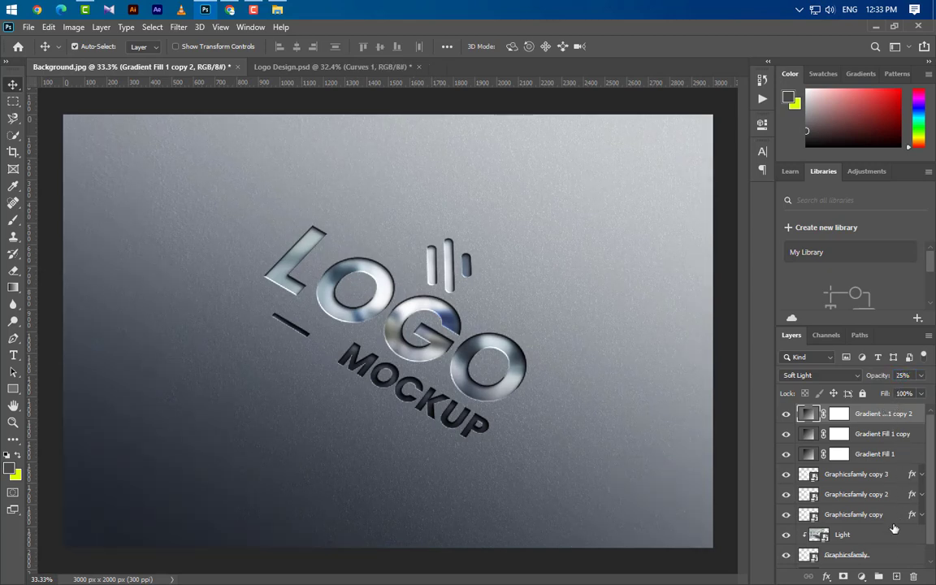
- Add a Curves adjustment layer above the gradient fills and select the shadow point of its RGB curve
left_click(862, 576)
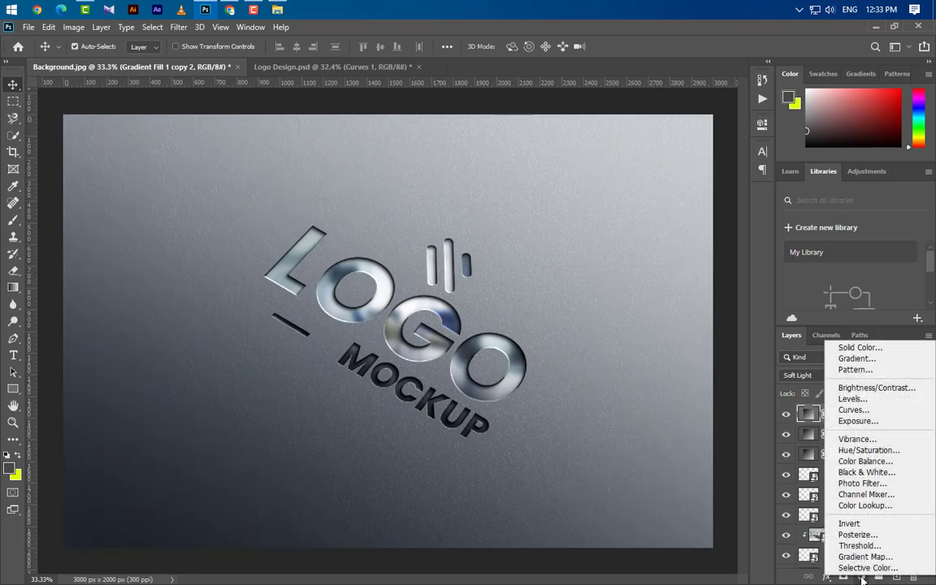
left_click(852, 409)
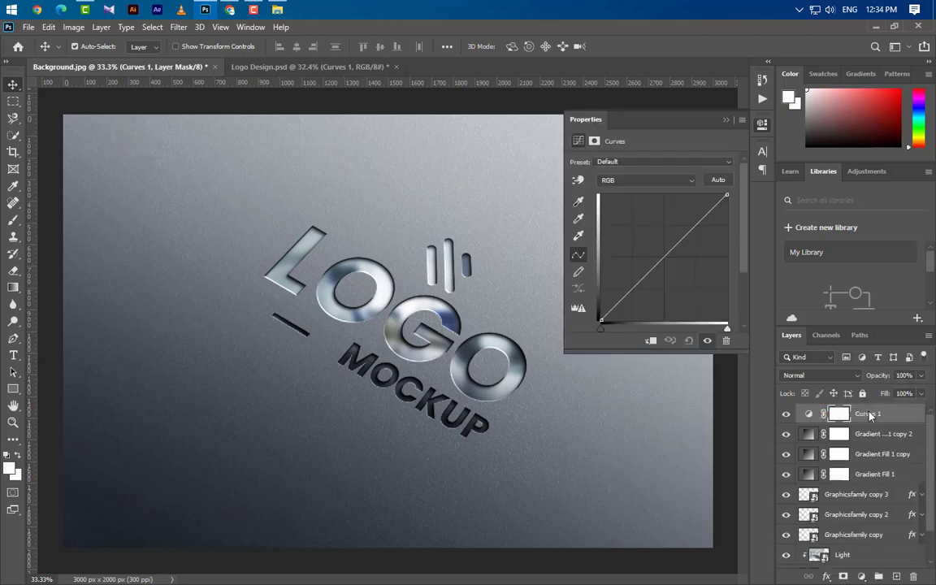
left_click(601, 320)
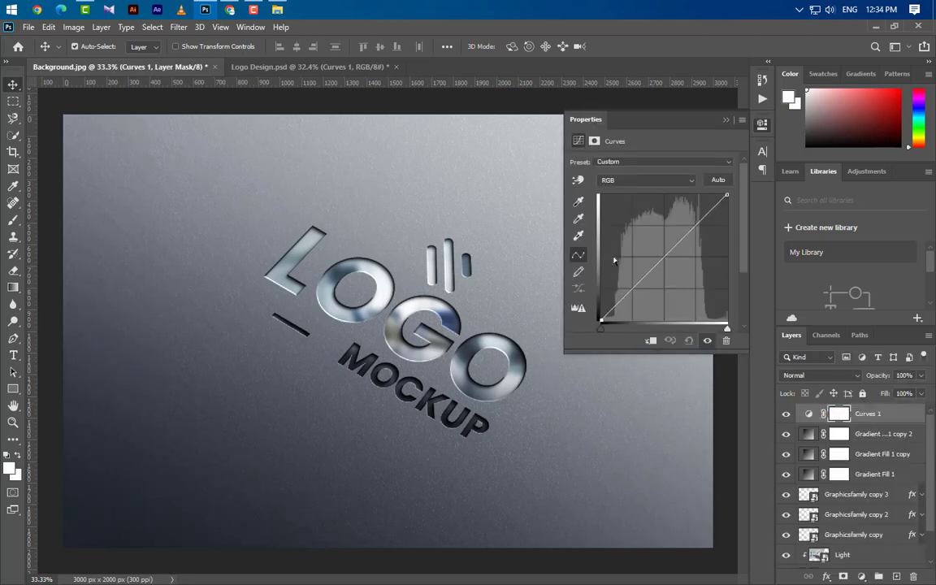
- Go through the Red and Green curves to the Blue channel and move its black and white input points slightly inward
left_click(646, 180)
left_click(625, 198)
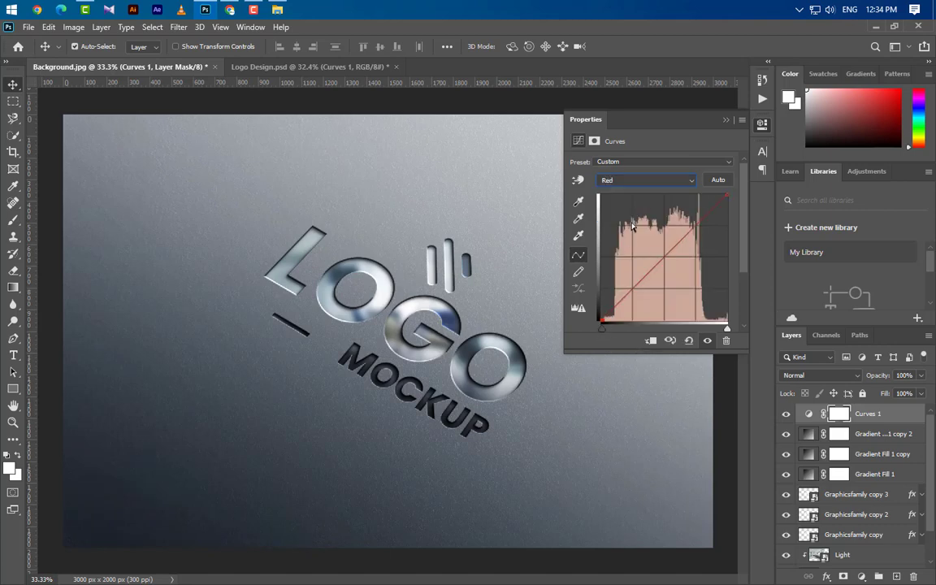
left_click(641, 179)
left_click(635, 211)
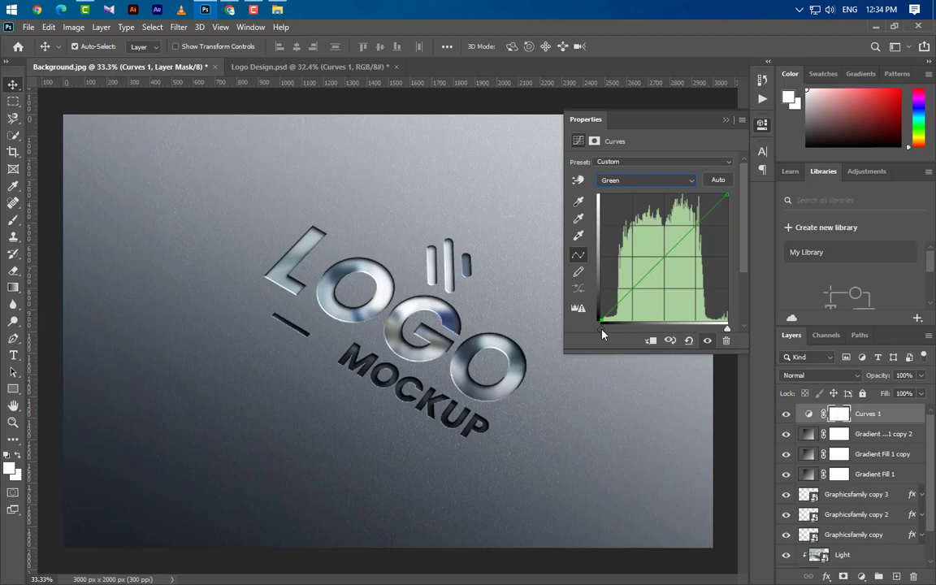
left_click(658, 181)
left_click(637, 226)
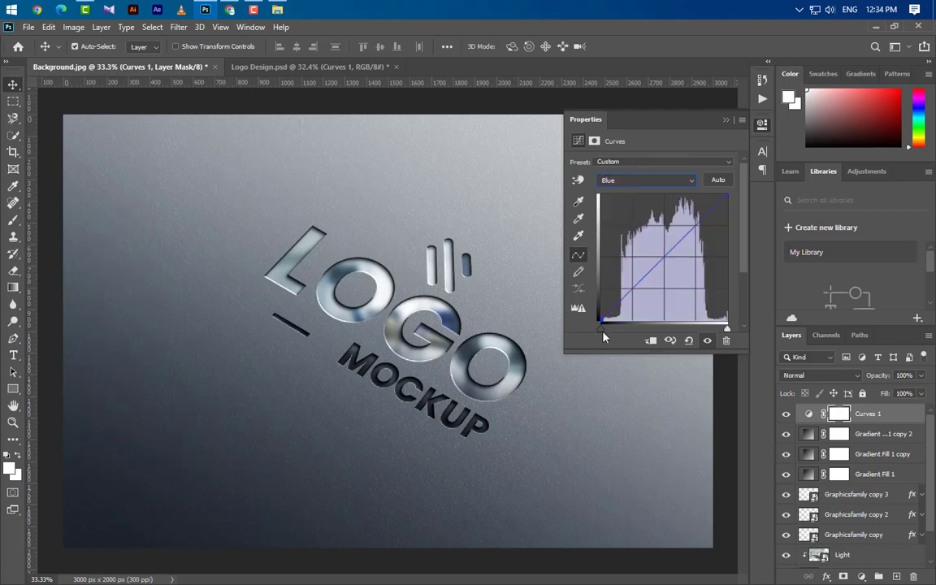
left_click_drag(603, 332, 606, 333)
left_click_drag(730, 331, 725, 332)
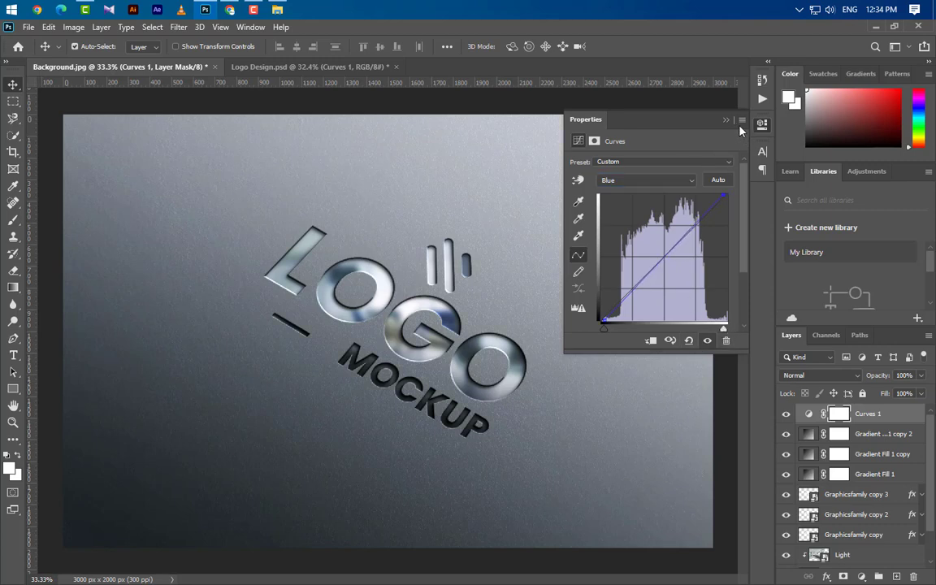
left_click(761, 125)
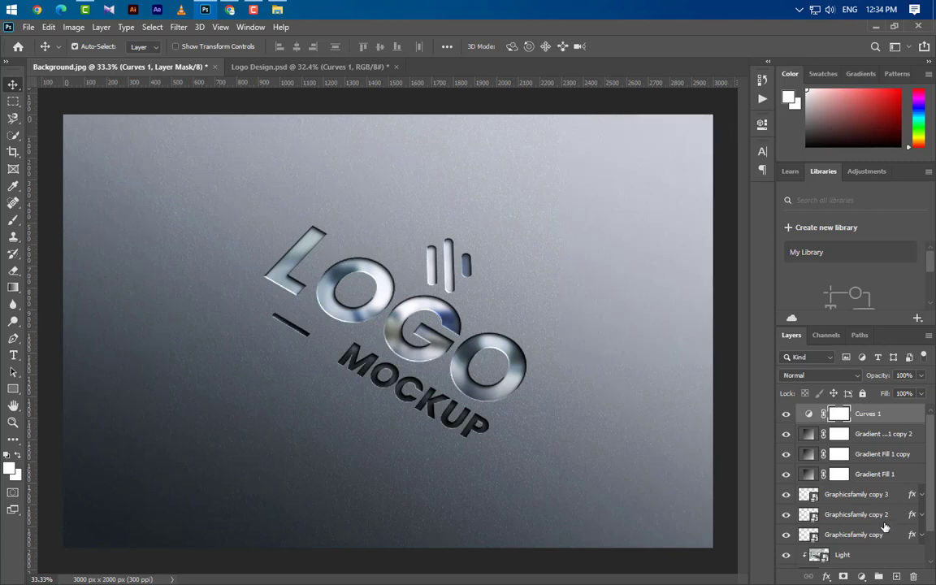
- Duplicate the Graphicsfamily copy 3 layer and move the duplicate above the Curves adjustment at the top of the stack
left_click(889, 496)
key("ctrl+j")
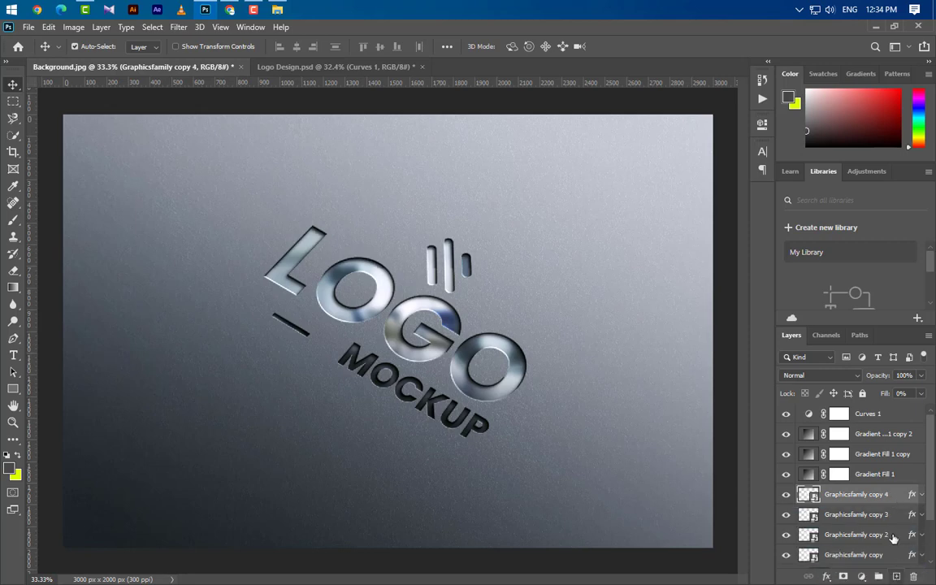
left_click_drag(889, 499, 881, 410)
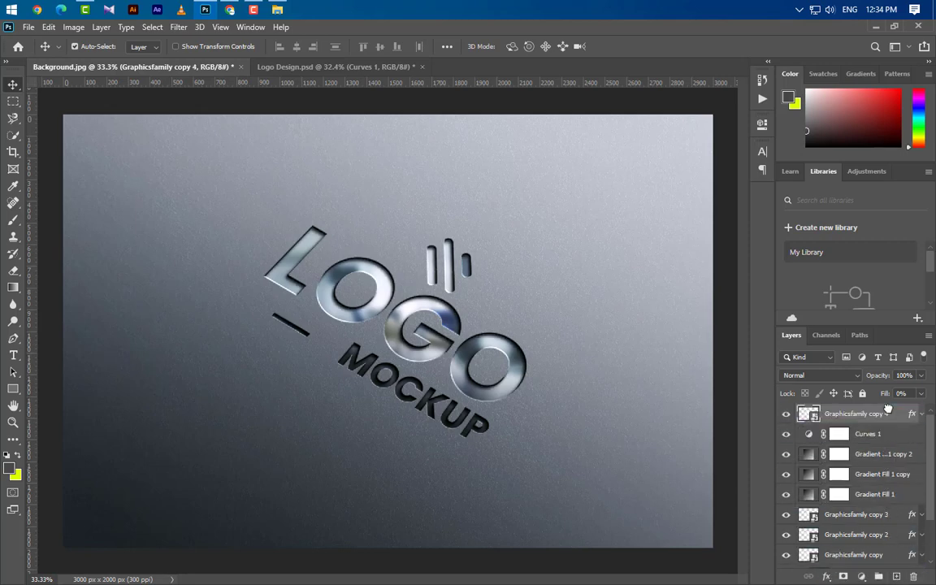
- Rename the top logo copy Your Logo Here and make it invisible by clearing its layer style and setting its opacity to 0%
double_click(857, 414)
type("Your Logo Here")
key("Return")
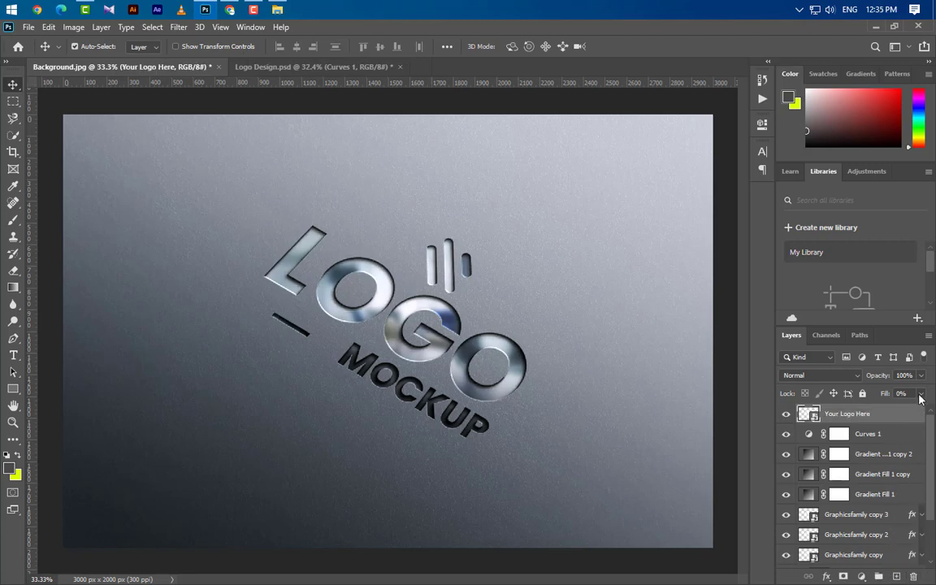
left_click_drag(920, 379, 786, 396)
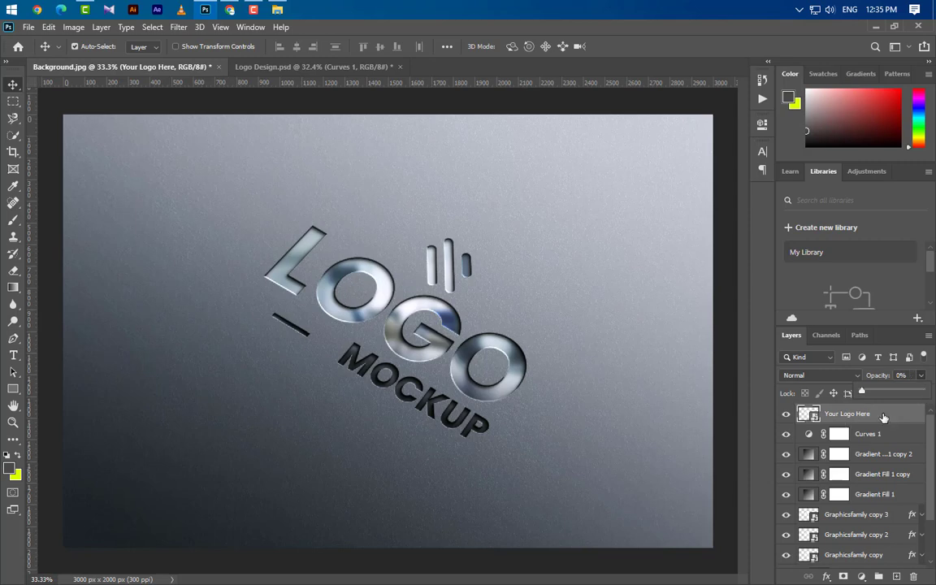
left_click(884, 417)
- Open the Your Logo Here smart object's contents and bring the coloured logo from Logo Design.psd into it
double_click(814, 417)
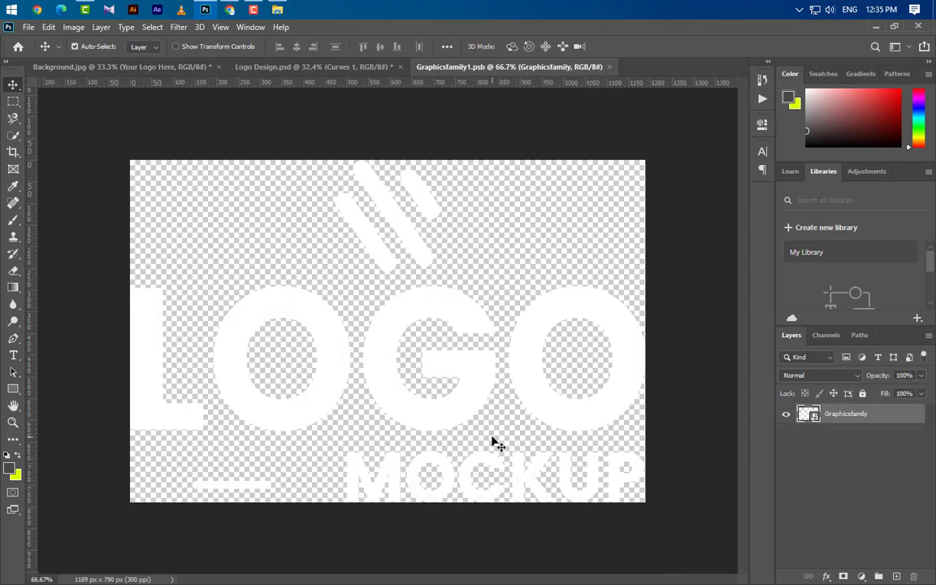
left_click(305, 65)
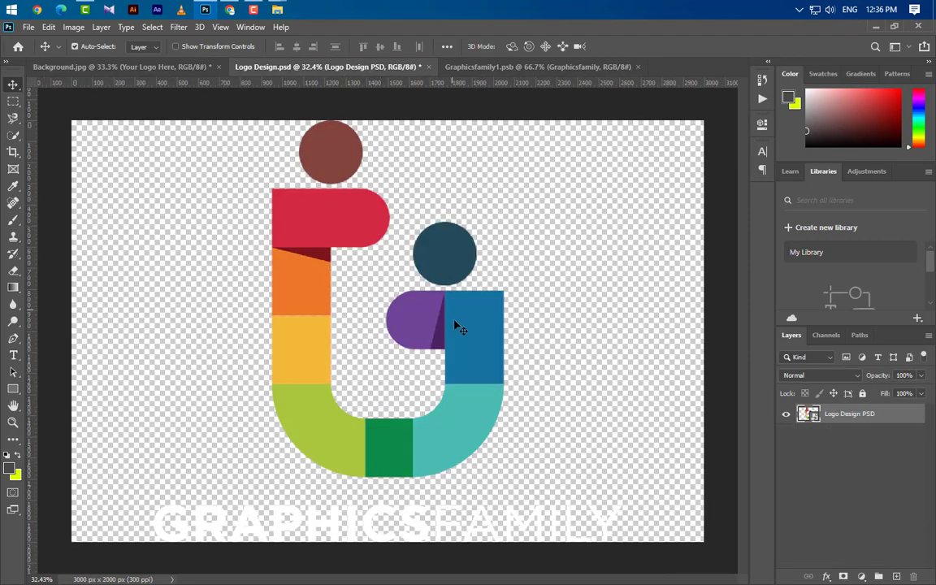
left_click_drag(457, 324, 446, 369)
- Scale the coloured logo to 9.48% and centre it on the smart object's canvas at X 592.50 px, Y 395.00 px
key("ctrl+t")
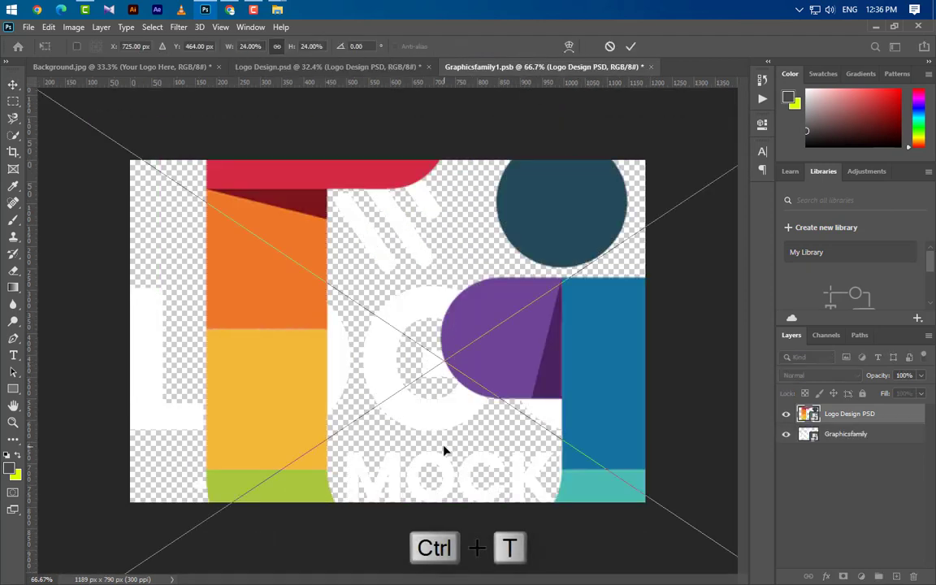
key("ctrl+minus")
key("ctrl+minus")
scroll(419, 341, "down", 1)
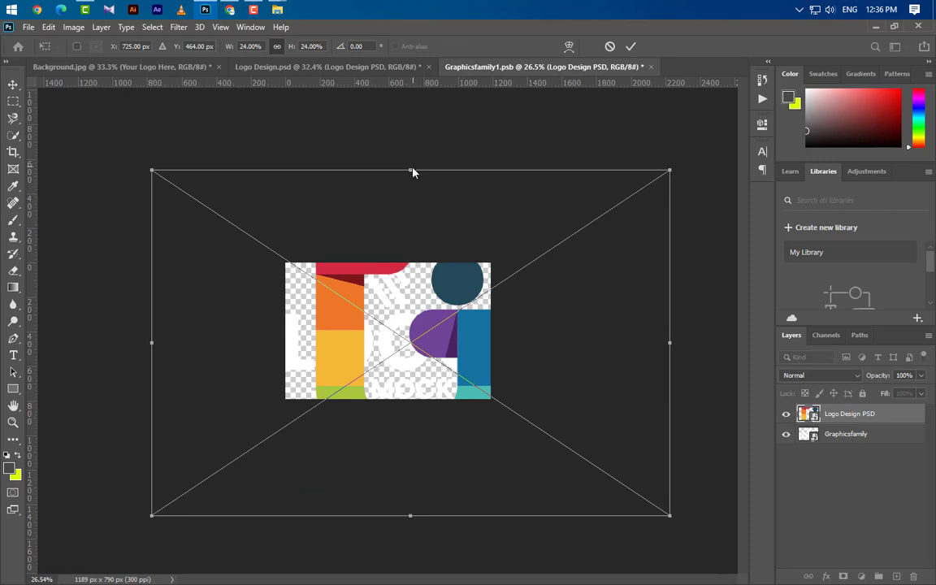
left_click_drag(412, 173, 411, 262)
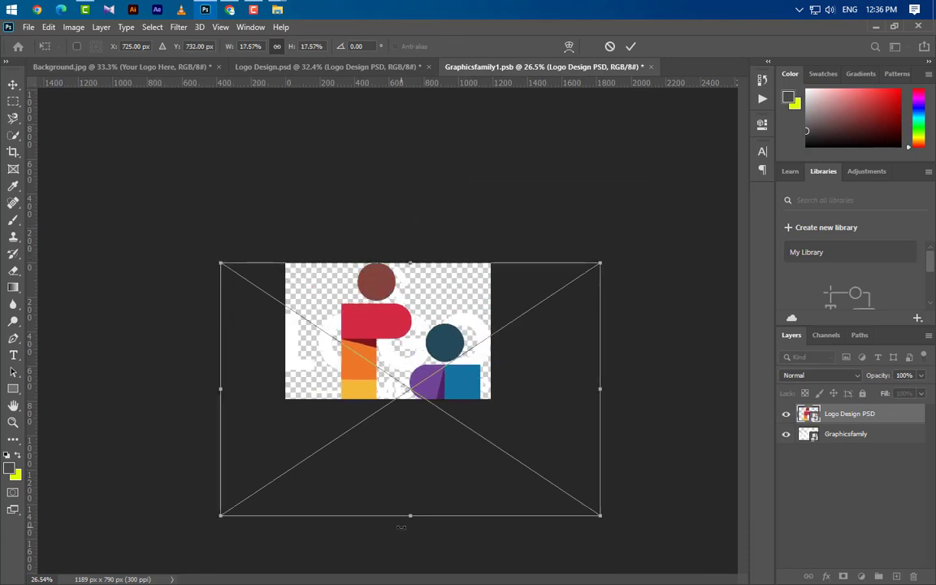
left_click_drag(411, 512, 410, 398)
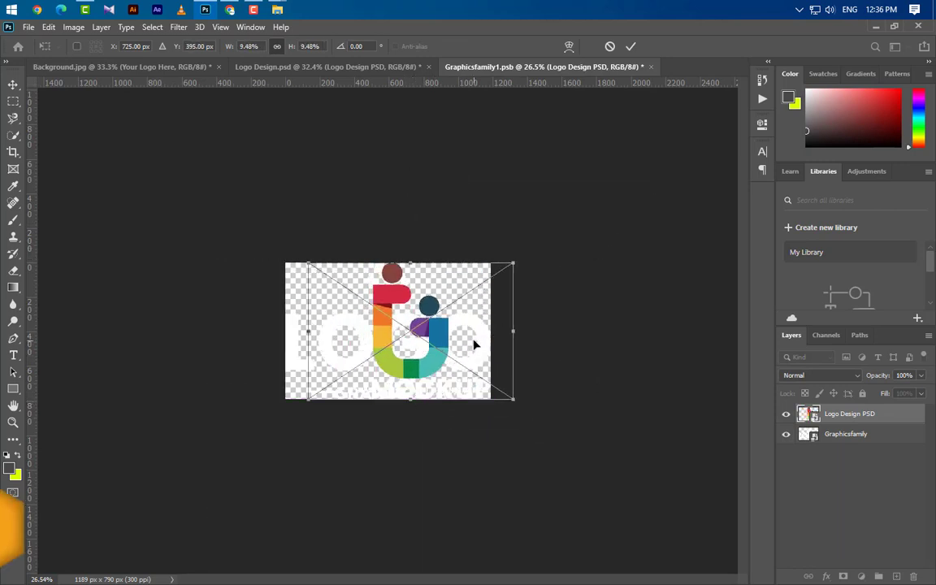
left_click_drag(477, 341, 447, 345)
scroll(453, 362, "up", 4)
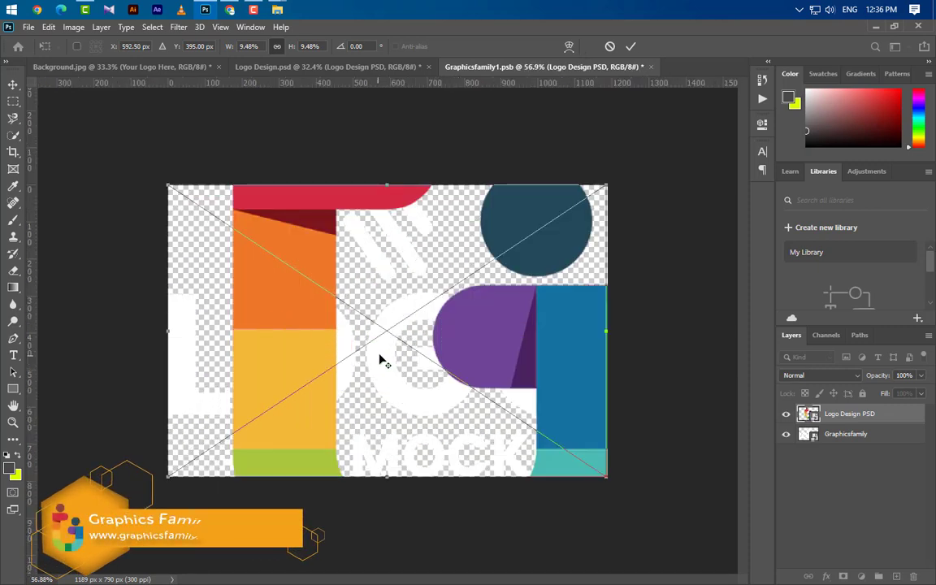
left_click(631, 46)
- Hide the old Graphicsfamily layer, close the smart object with its changes saved, and return to the Background.jpg mockup
left_click(786, 434)
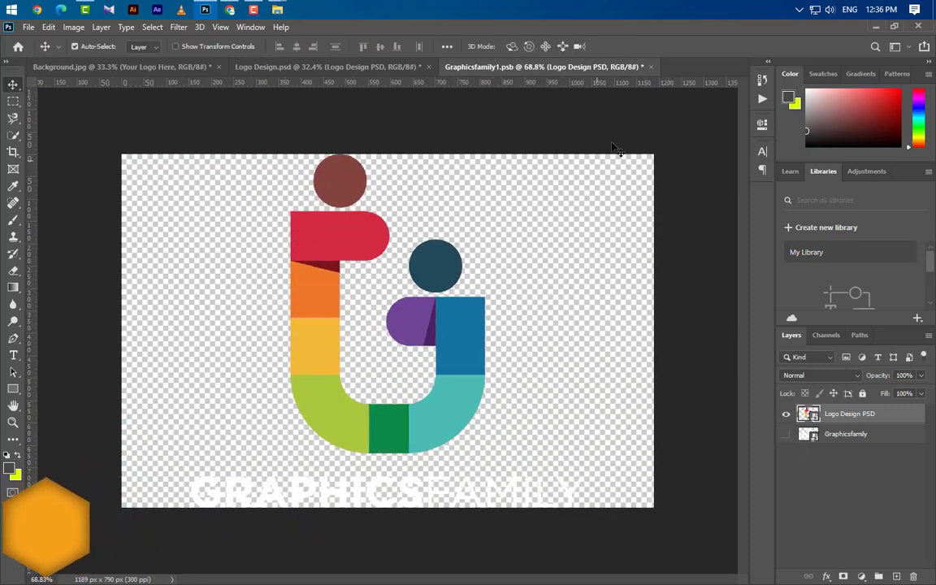
left_click(652, 67)
left_click(401, 238)
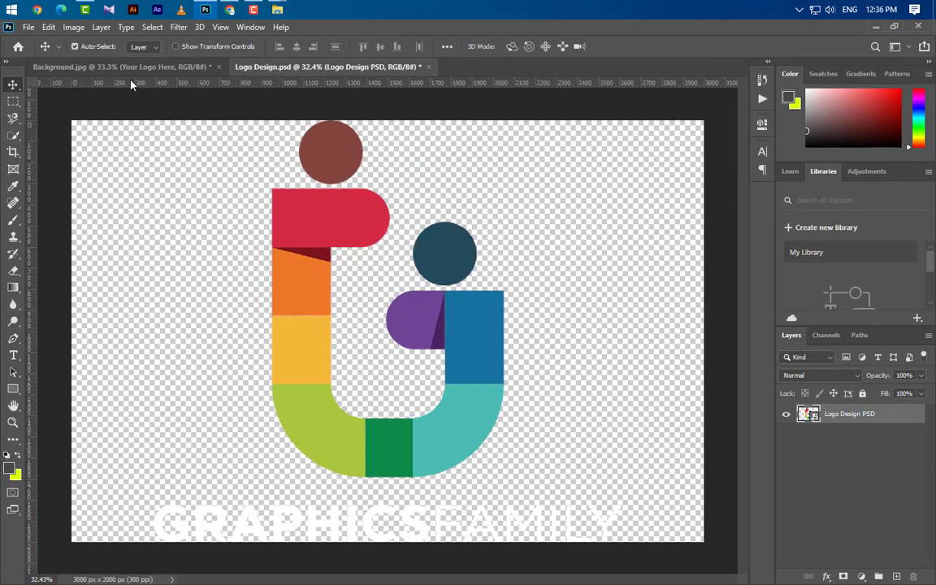
left_click(127, 68)
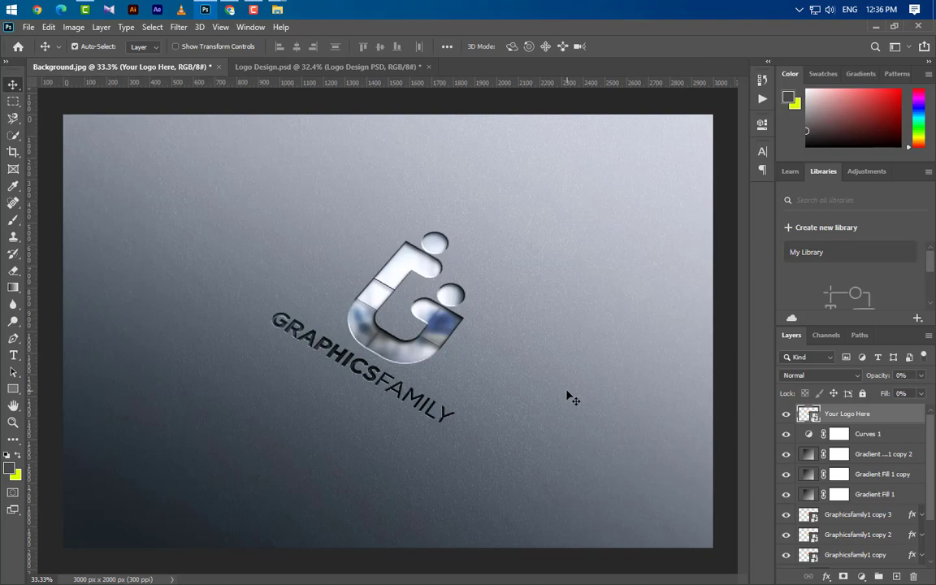